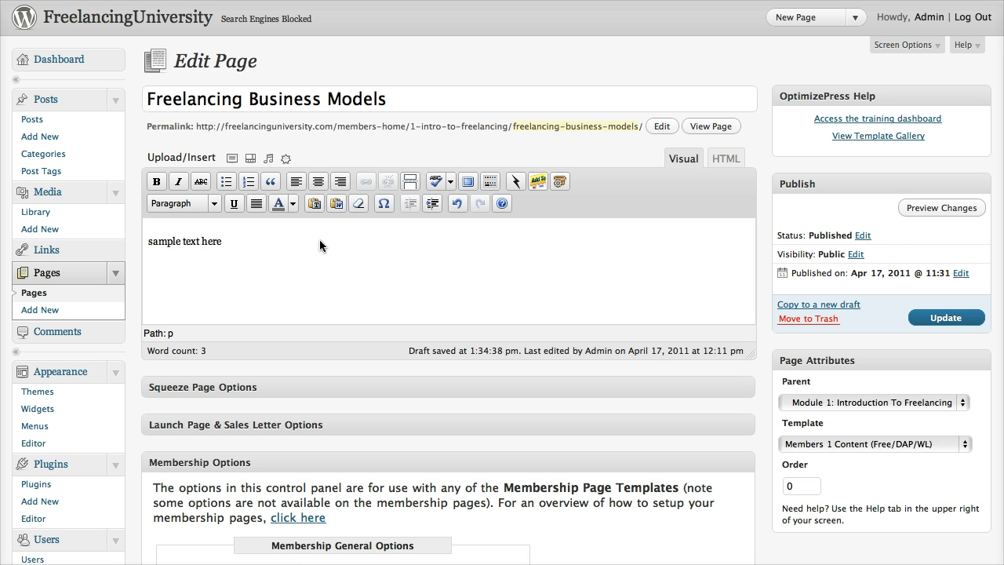
Select and deselect the sample text line, then view the live Freelancing Business Models page.
drag(233, 248, 139, 245)
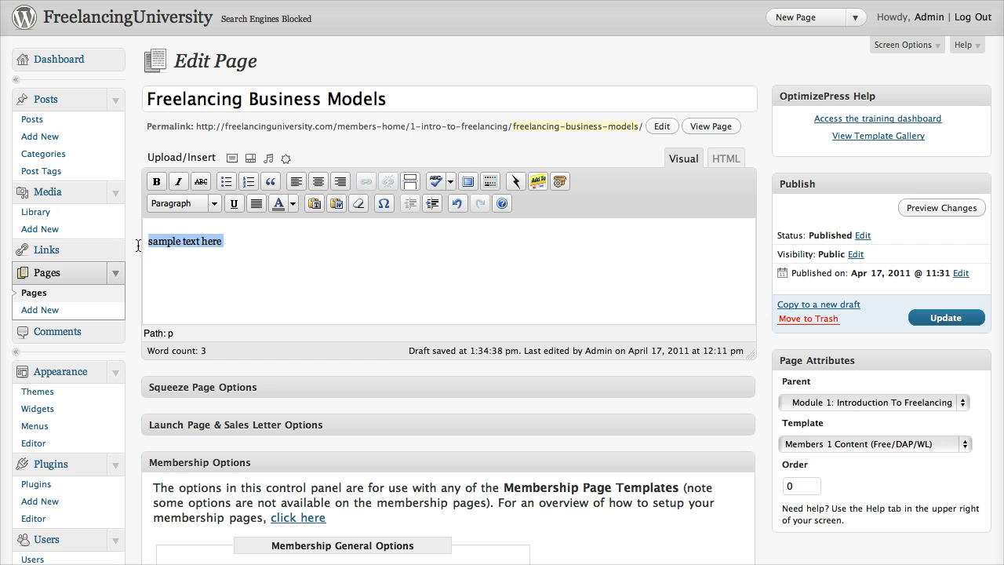
click(266, 246)
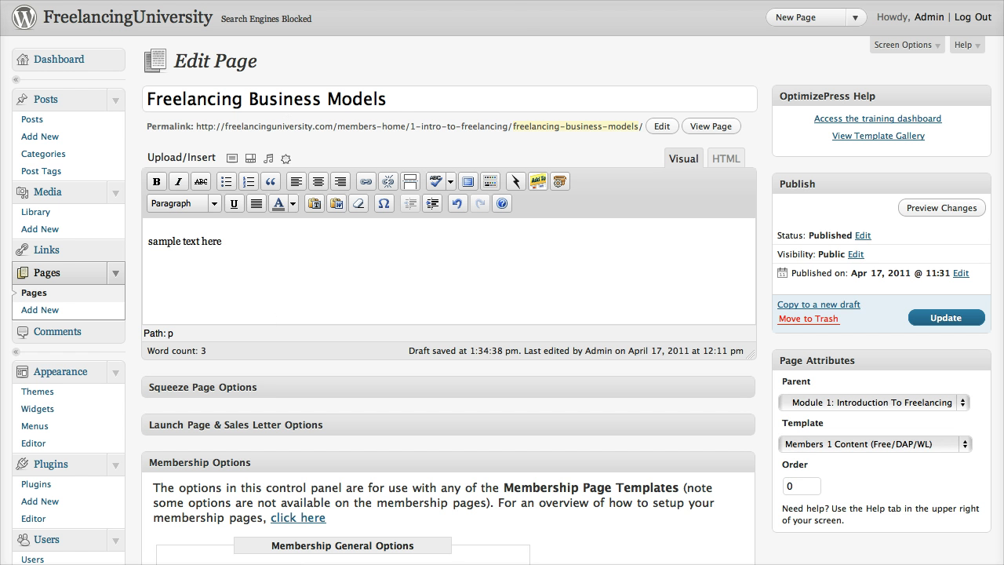
key(ctrl+Tab)
Insert the Membership Headline Small shortcode, followed by a 'sample content here' line.
click(559, 183)
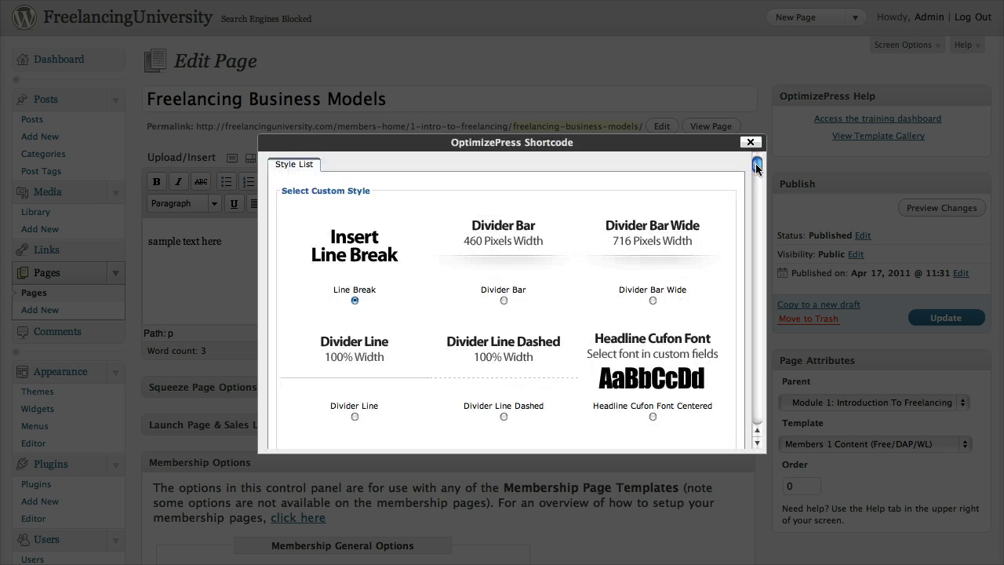
drag(755, 166, 751, 363)
scroll(723, 362, down, 2)
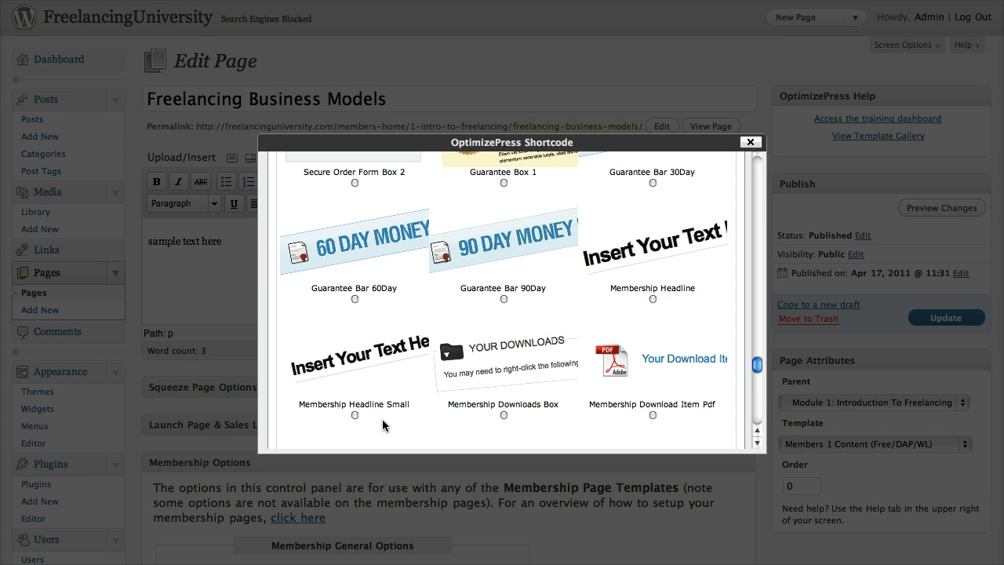
click(357, 418)
scroll(757, 366, down, 1)
drag(758, 366, 753, 415)
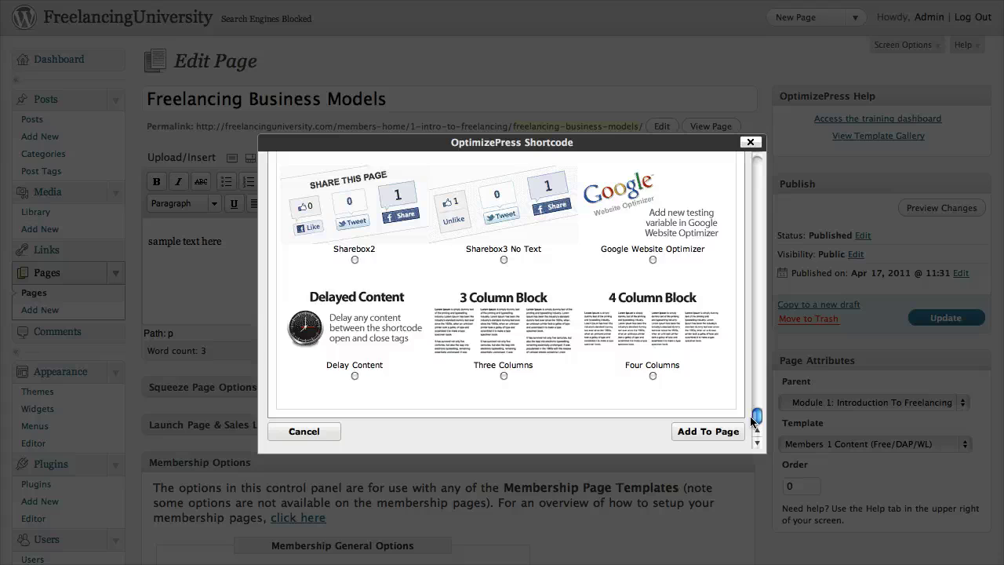
click(710, 431)
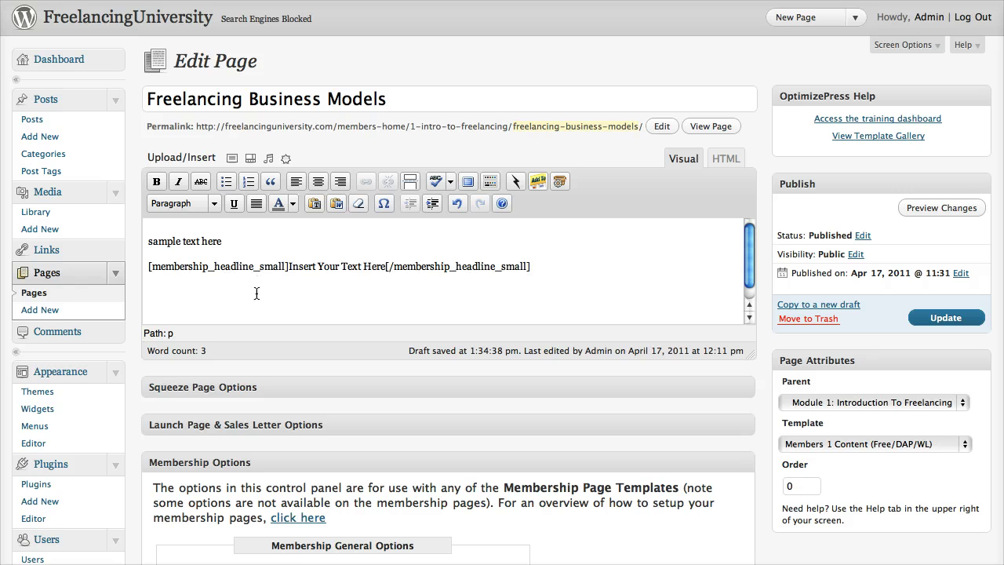
text(sample content here)
key(Return)
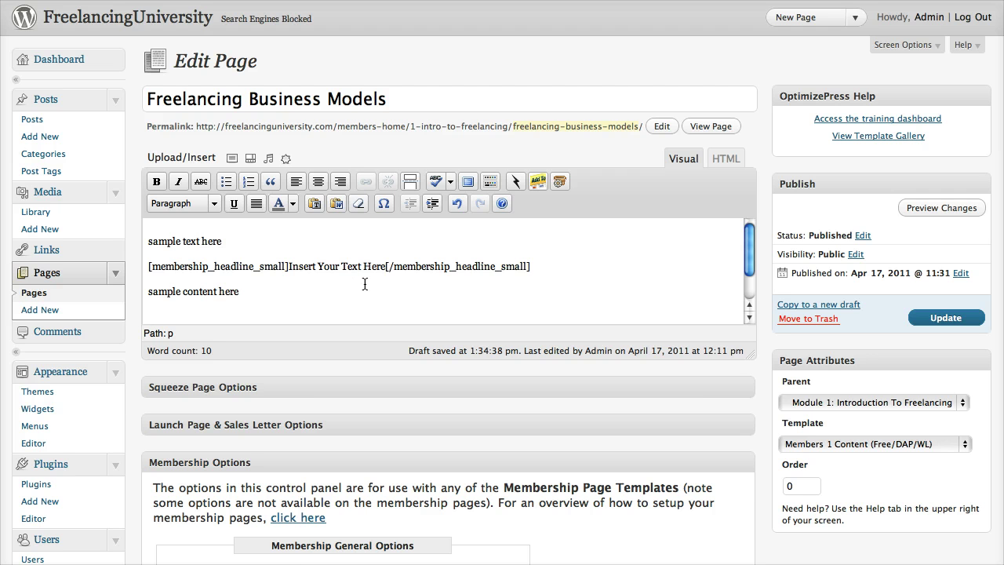
Insert the Membership Downloads Box shortcode titled 'Your Downloads' into the page.
click(559, 181)
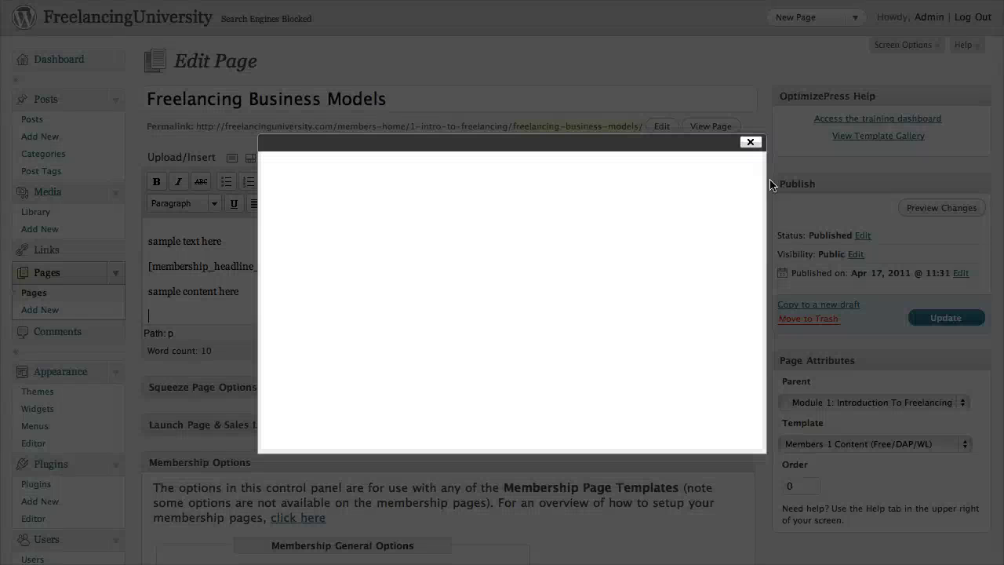
drag(755, 165, 755, 372)
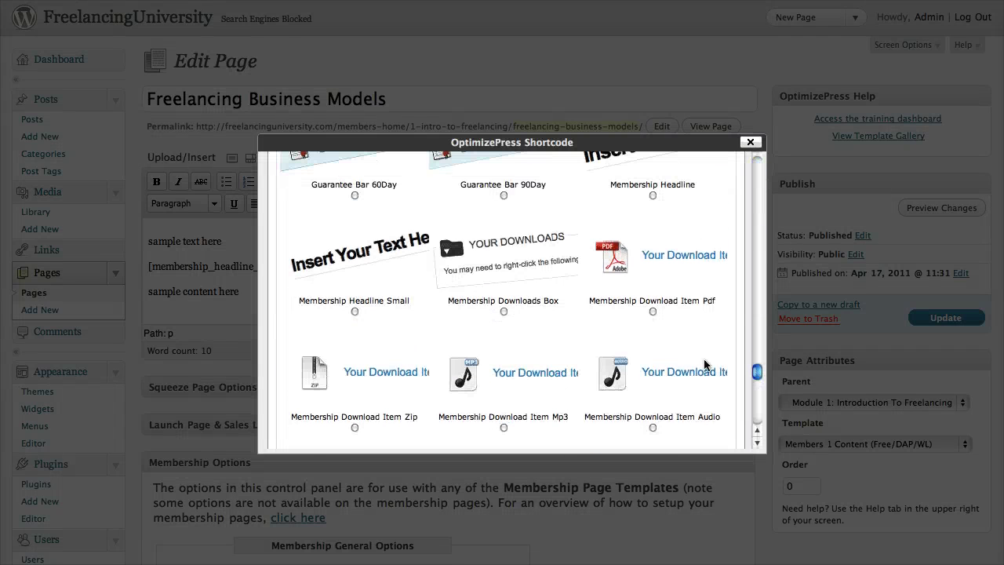
click(504, 312)
scroll(756, 381, down, 3)
scroll(755, 390, down, 5)
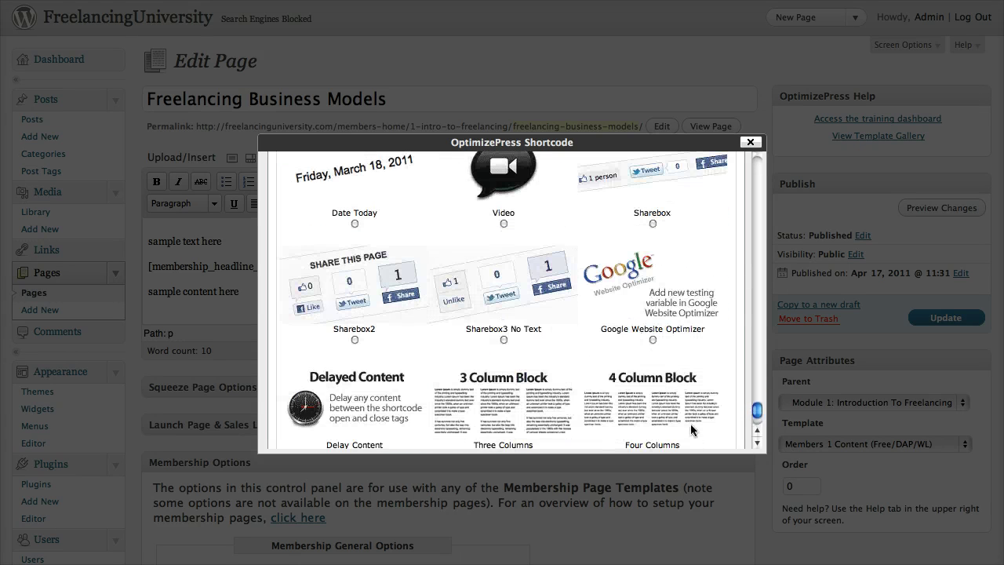
scroll(690, 424, down, 5)
click(705, 235)
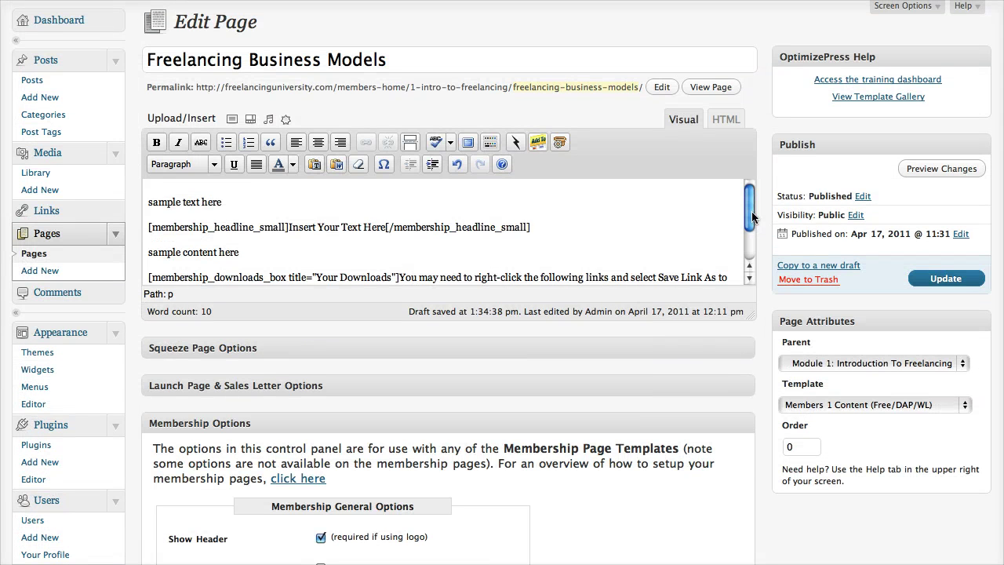
Add an empty line before the box's closing [/membership_downloads_box] tag.
scroll(752, 211, down, 3)
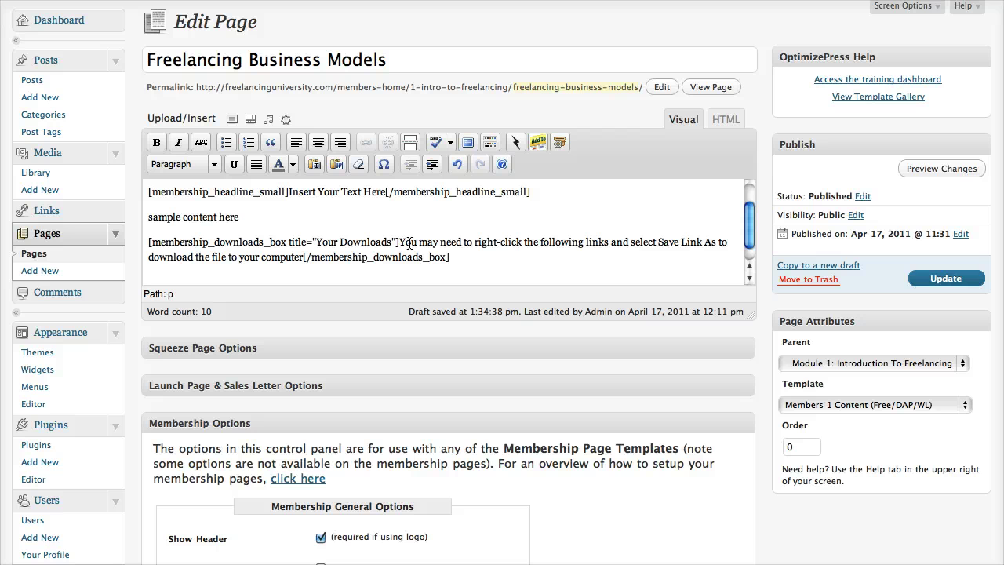
drag(314, 243, 392, 243)
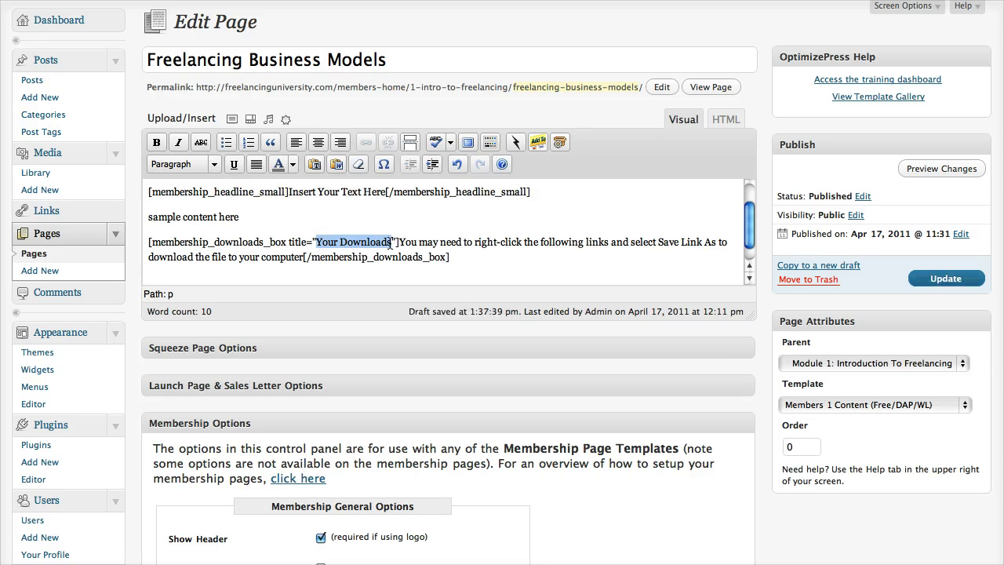
click(302, 258)
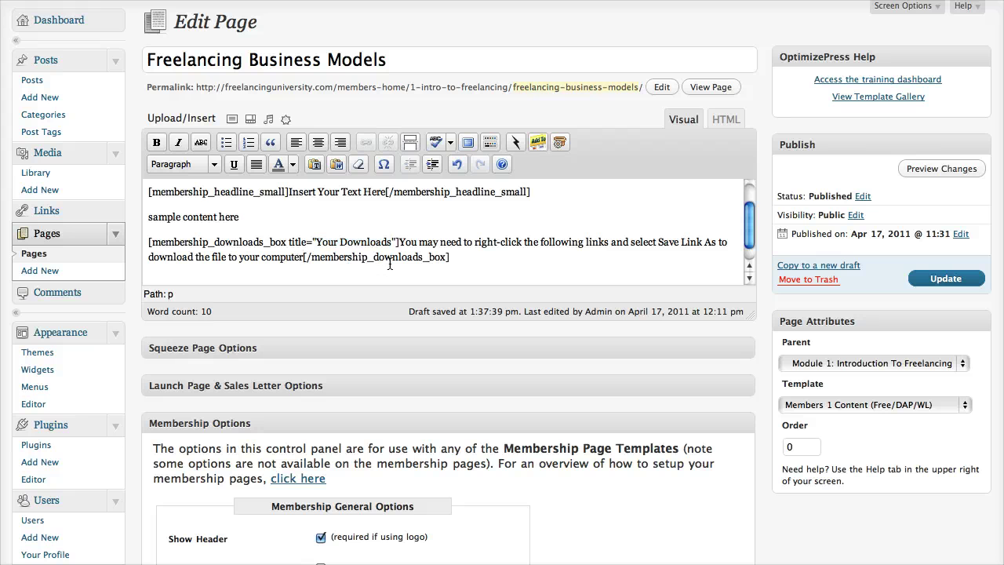
key(Return)
key(Return)
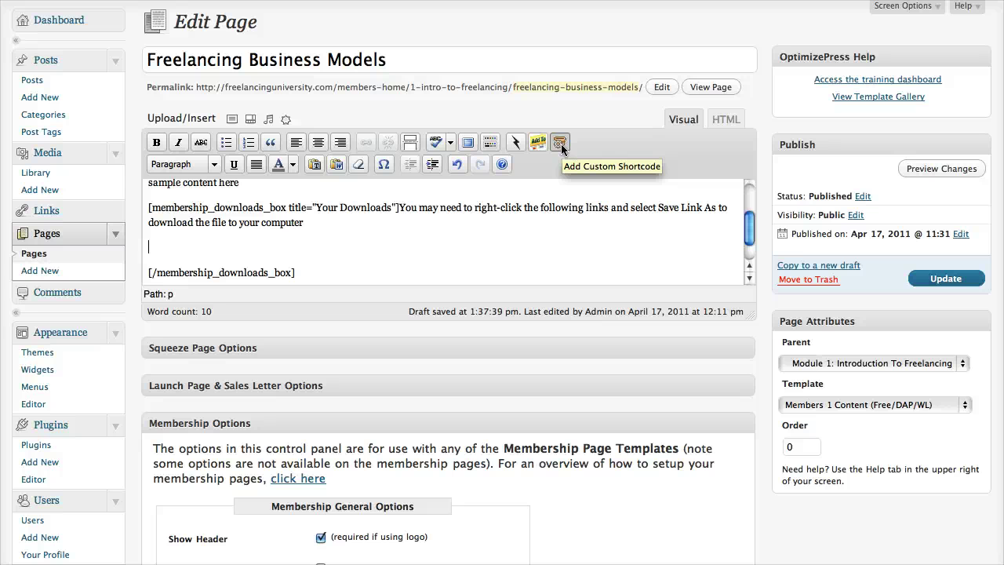
Insert a Membership Download Item Mov shortcode inside the Your Downloads box.
click(560, 144)
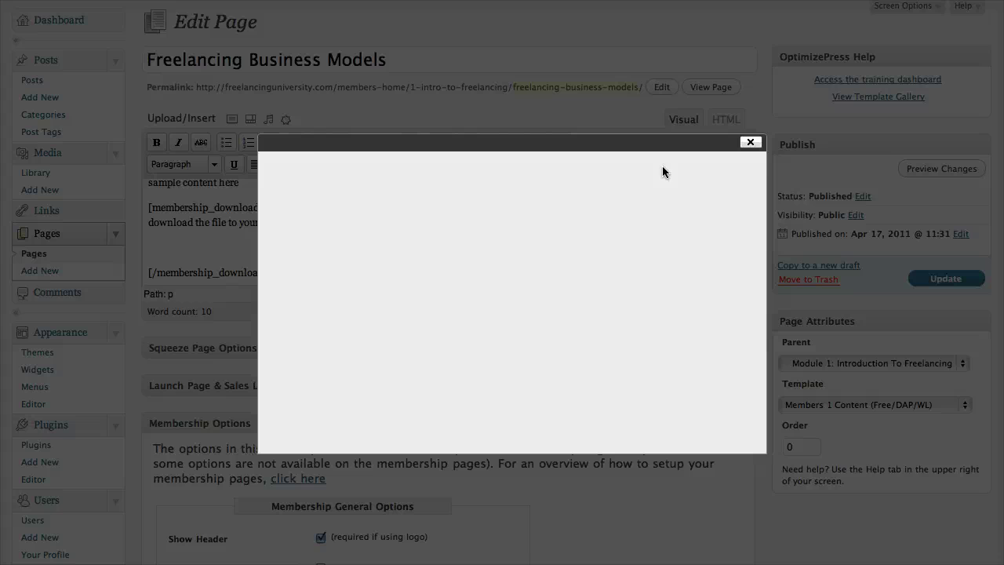
drag(758, 163, 751, 380)
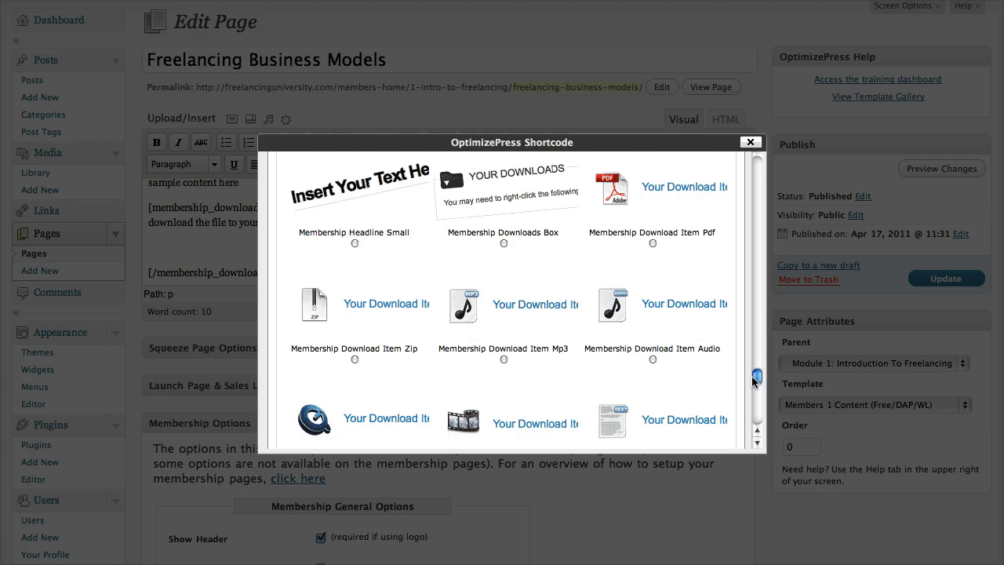
drag(756, 377, 756, 386)
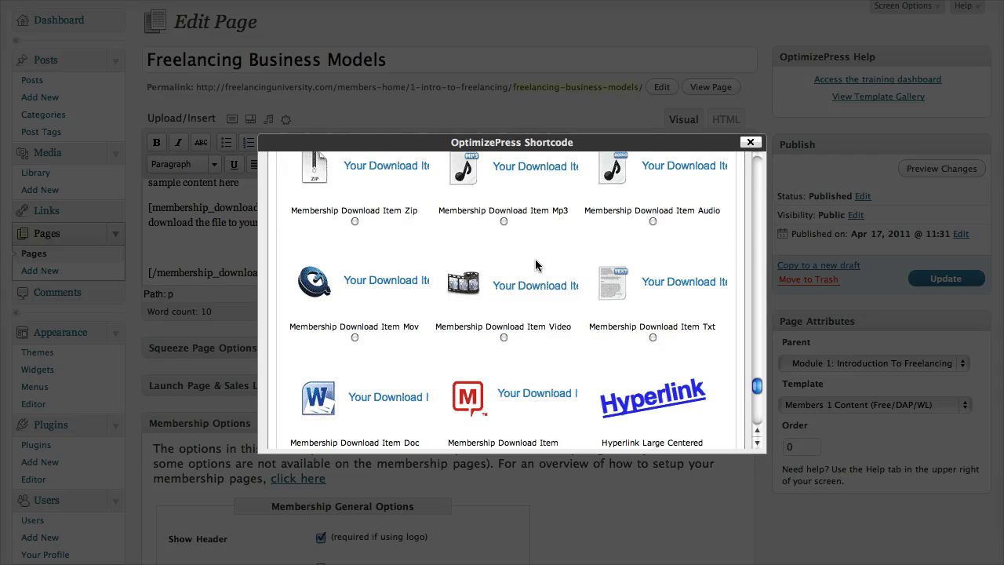
scroll(537, 265, up, 3)
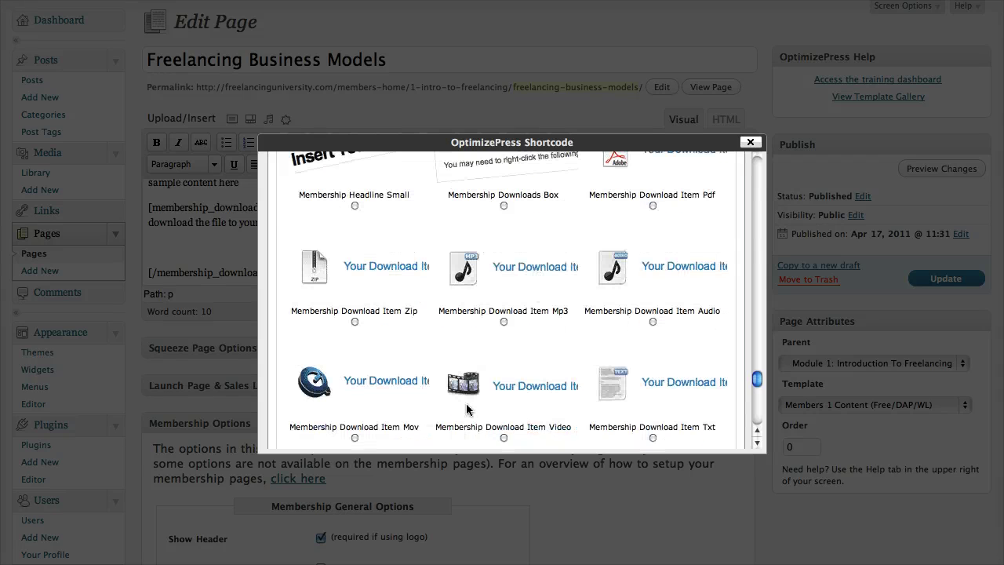
click(355, 438)
drag(755, 380, 751, 421)
click(715, 432)
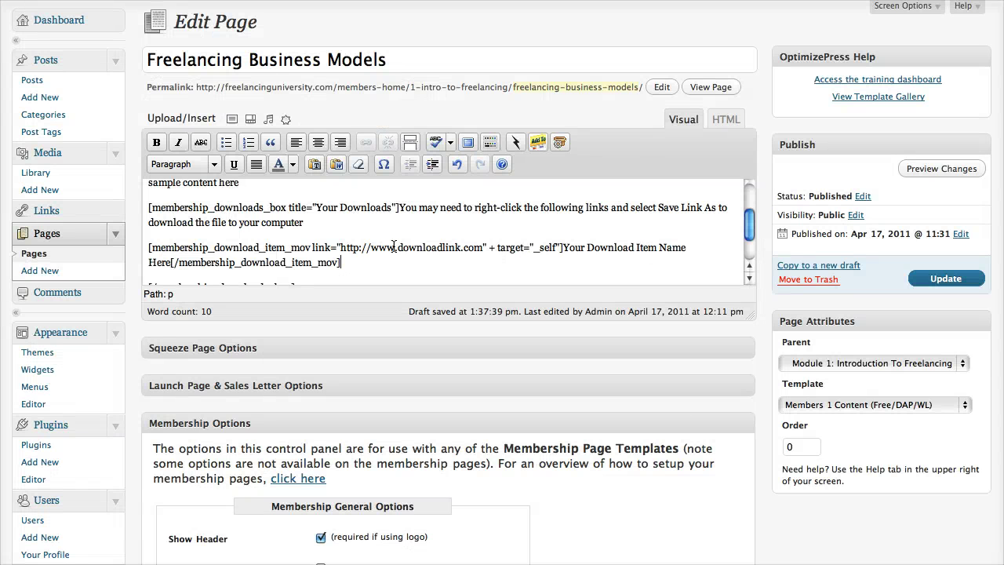
Change the MOV item's target from '_self' to '_blank'.
click(337, 248)
drag(340, 248, 480, 249)
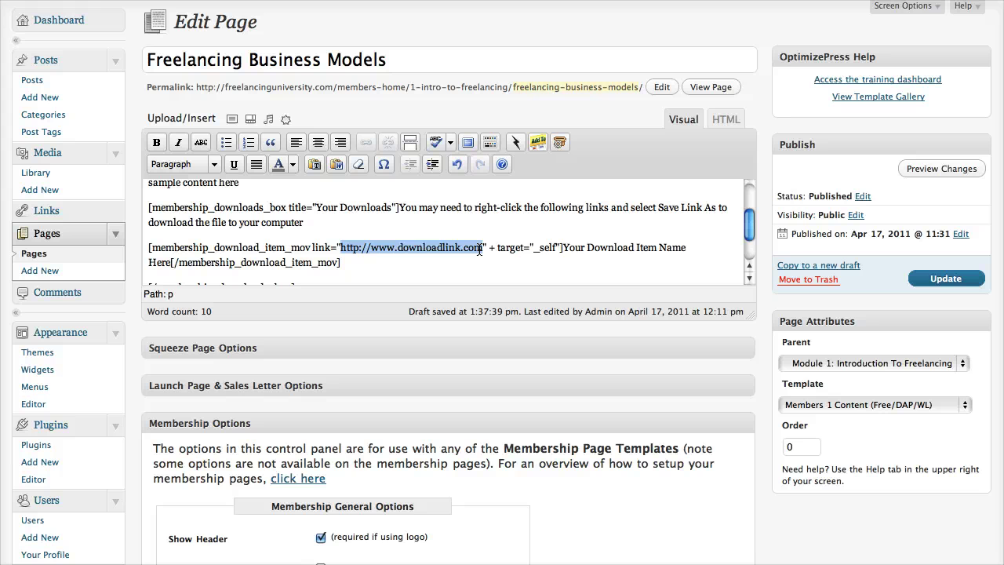
drag(533, 248, 555, 249)
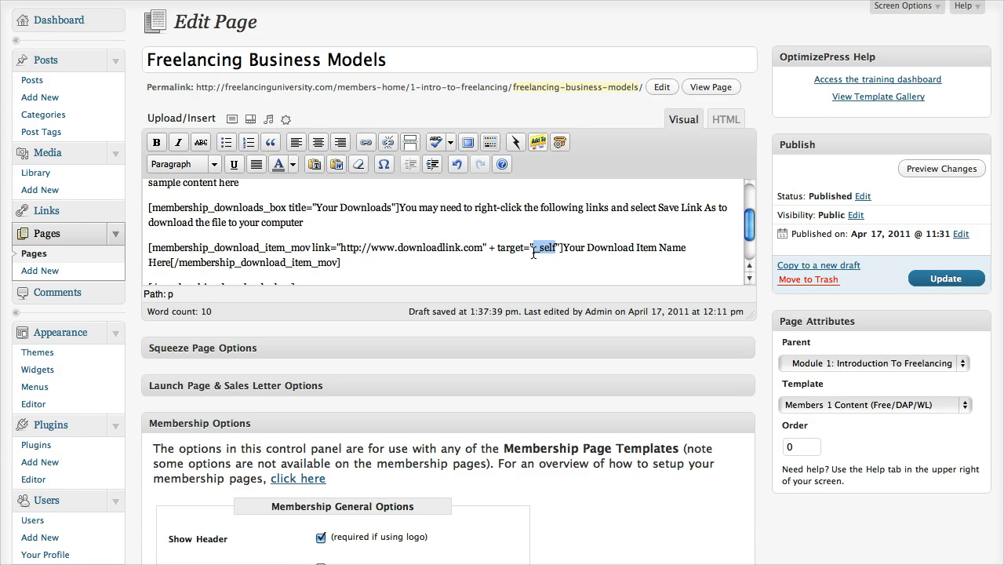
drag(539, 253, 555, 252)
text(blank)
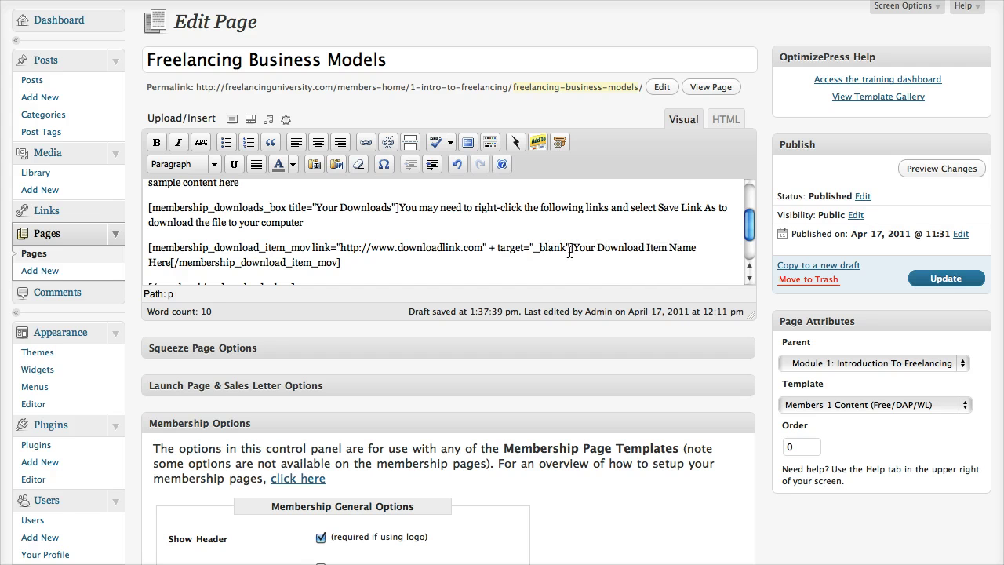
drag(575, 249, 167, 260)
click(368, 267)
scroll(377, 267, down, 1)
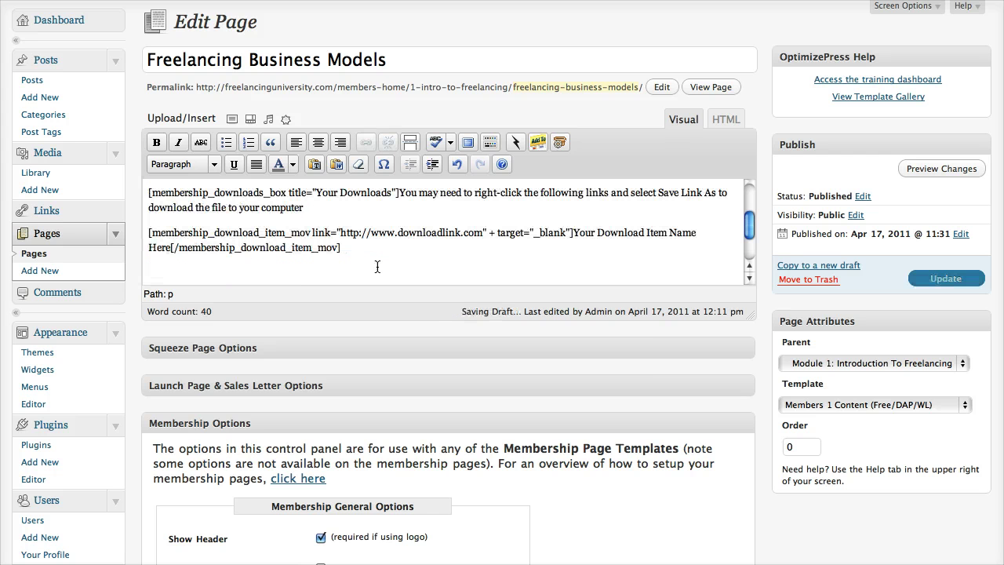
Insert a Membership Download Item Pdf shortcode below the MOV item, then select the MOV URL.
click(556, 144)
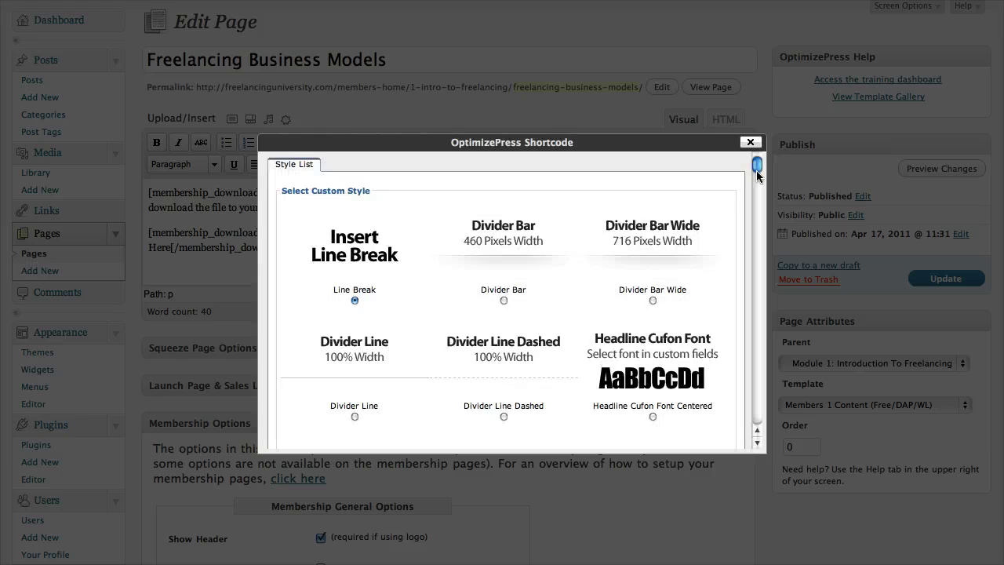
drag(756, 170, 756, 378)
click(652, 311)
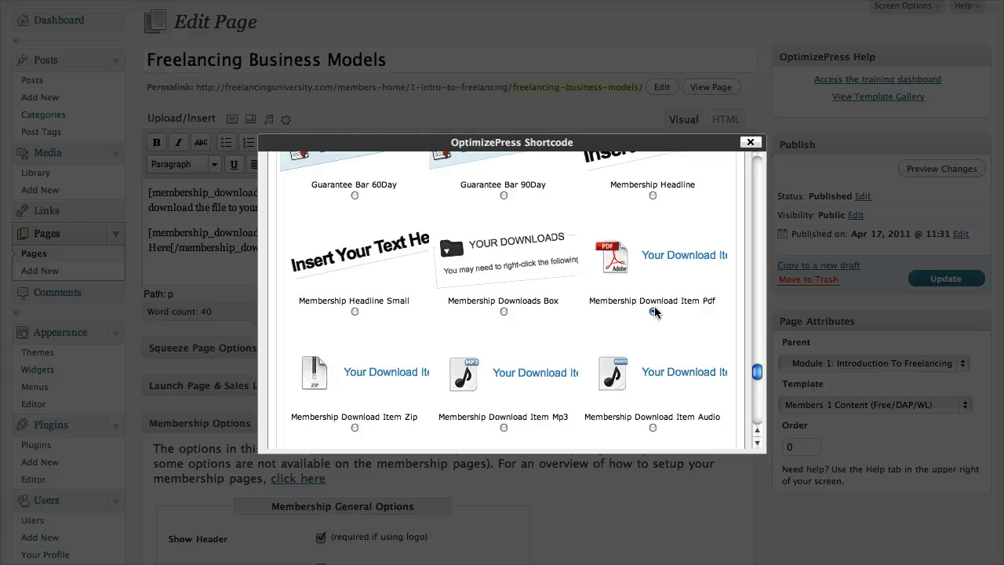
drag(758, 373, 757, 439)
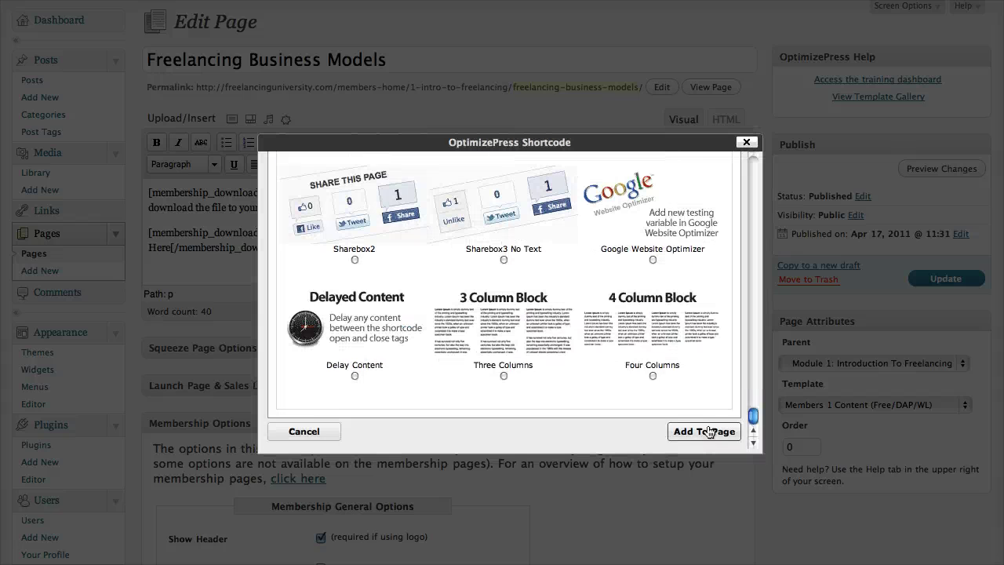
click(668, 430)
scroll(391, 258, down, 1)
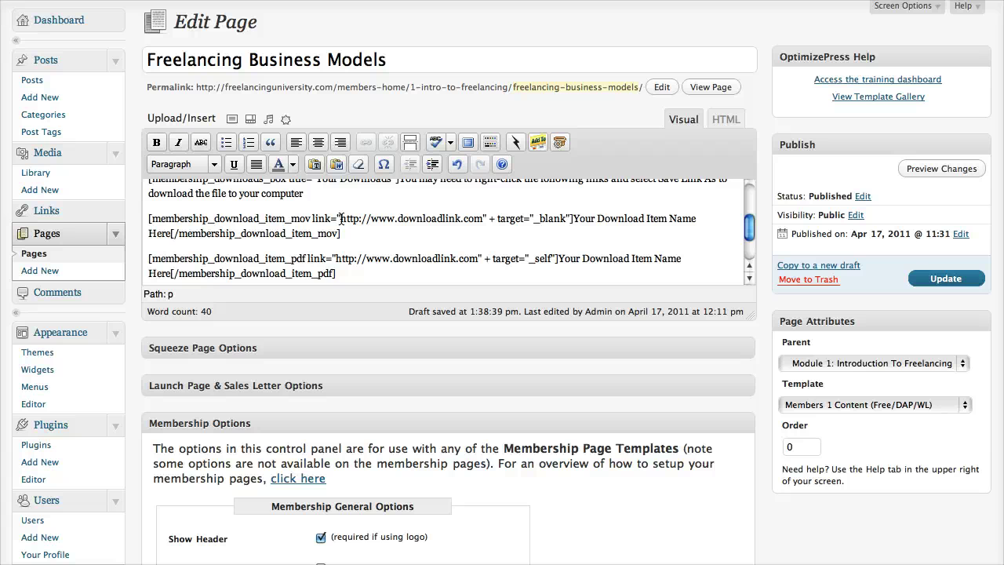
drag(340, 219, 483, 218)
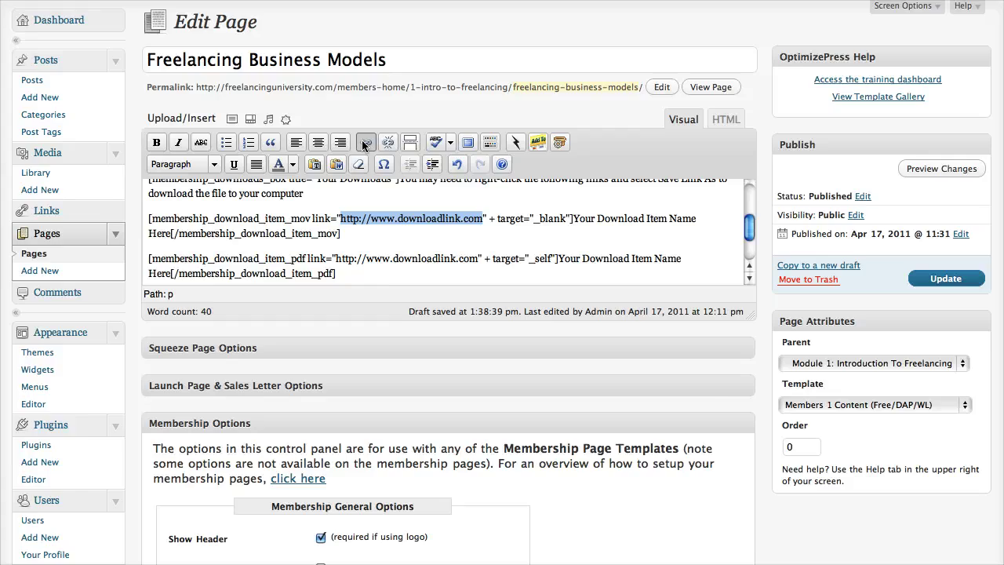
Apply a link with address 'www' to the selected MOV download URL.
click(362, 139)
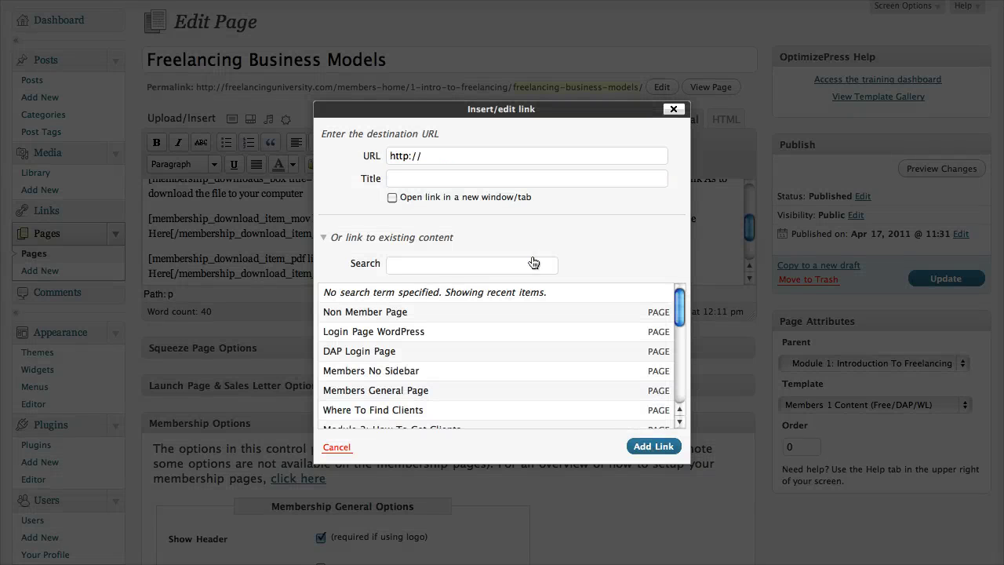
click(453, 157)
text(www)
click(654, 445)
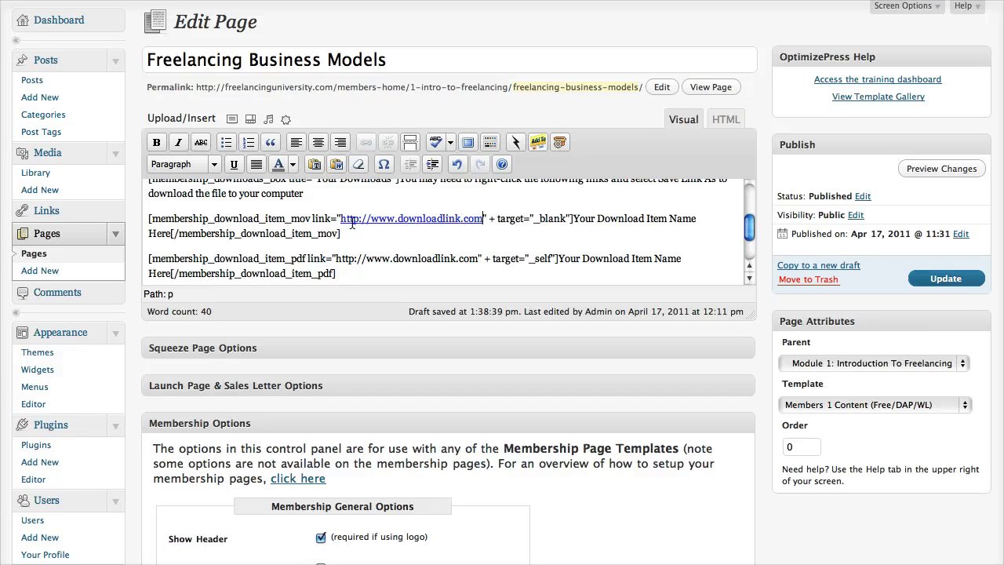
Remove the hyperlink from the downloadlink.com address in the MOV shortcode.
click(398, 220)
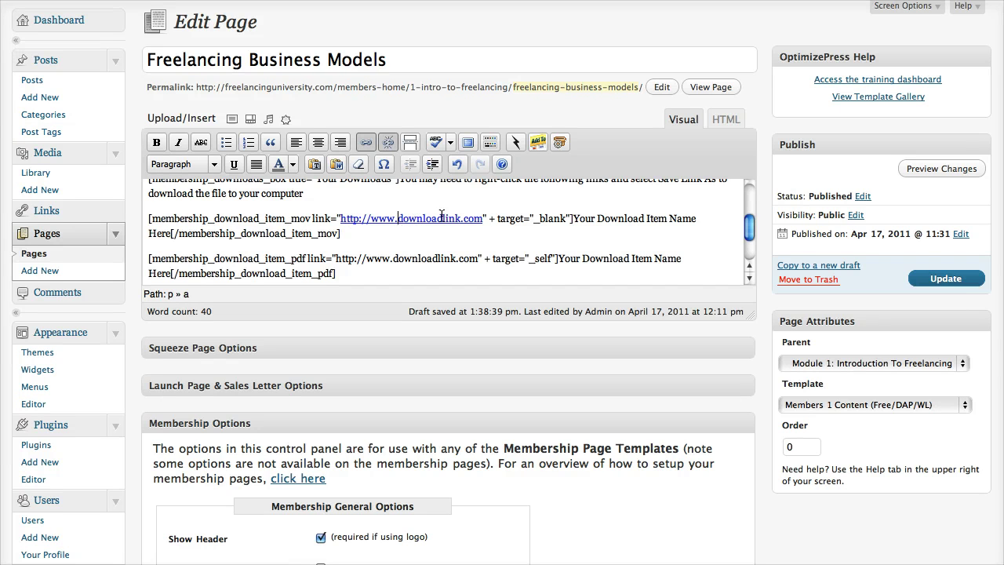
click(391, 145)
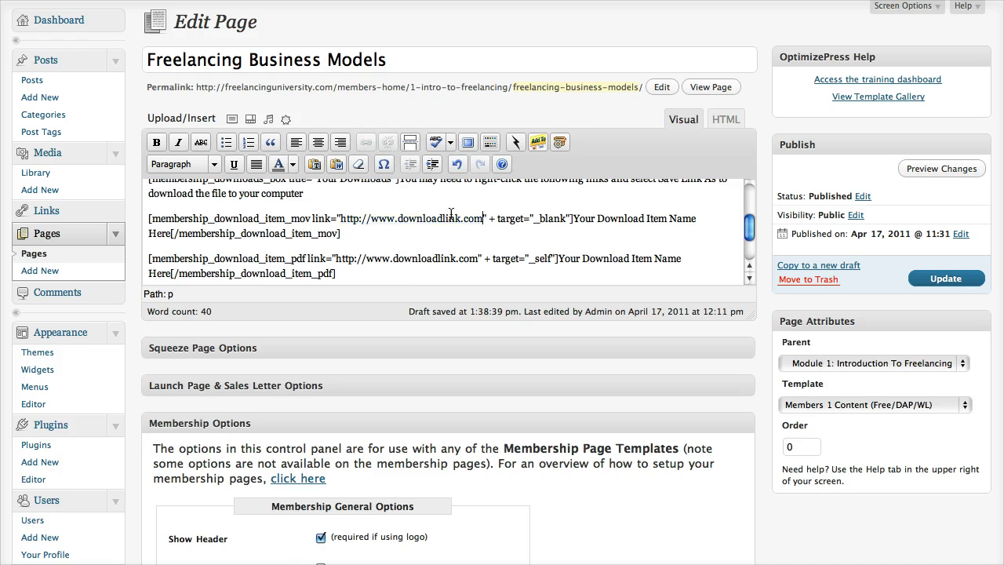
drag(484, 220, 341, 220)
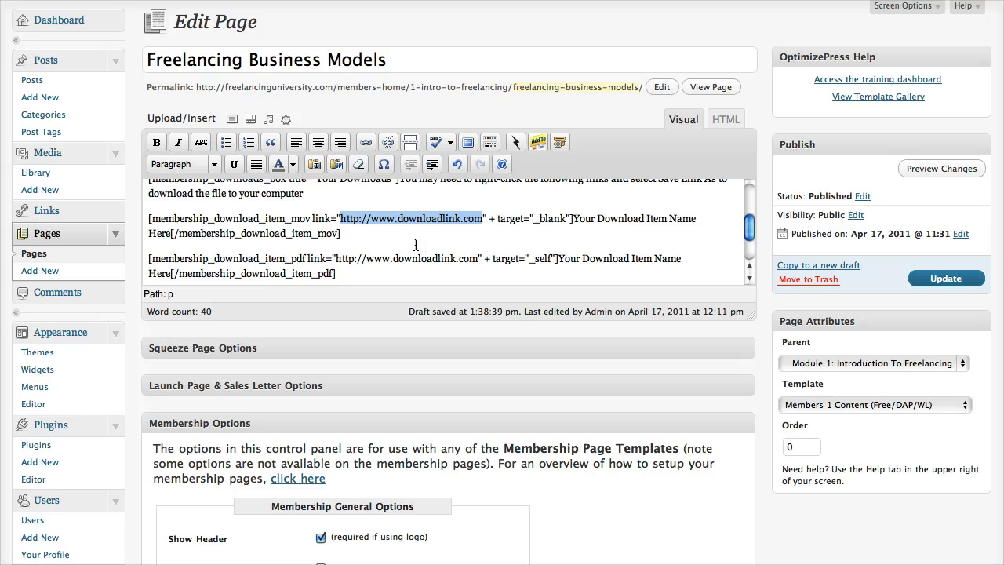
click(378, 269)
Update the page, then reload the live page and review its video and Your Downloads items.
click(921, 279)
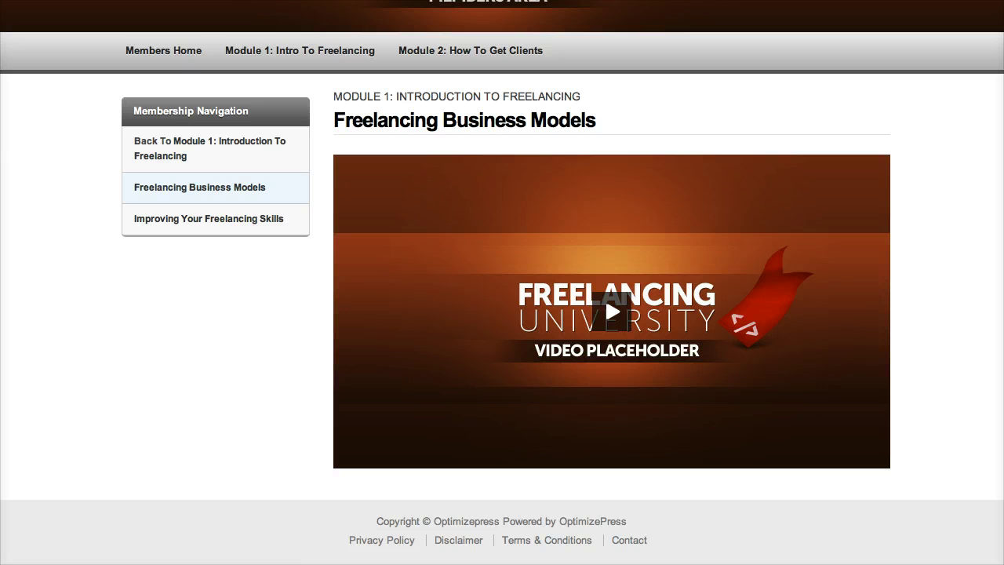
key(super+r)
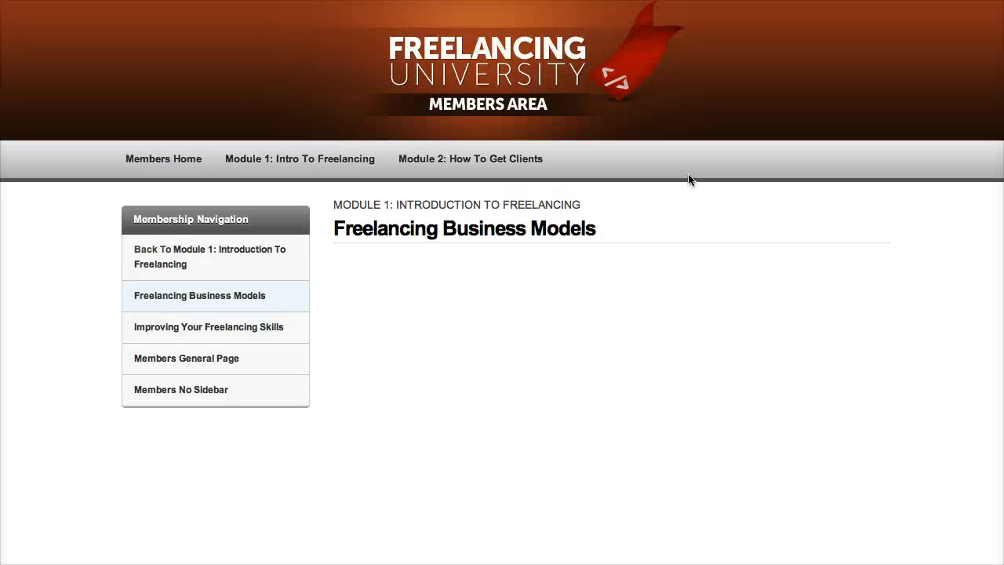
scroll(688, 176, down, 3)
scroll(688, 179, down, 5)
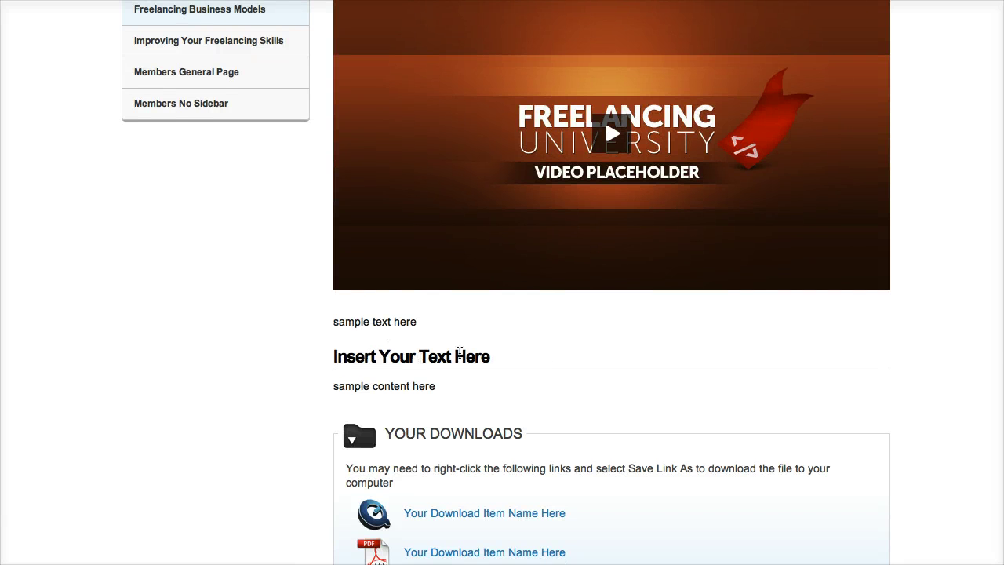
scroll(410, 358, down, 1)
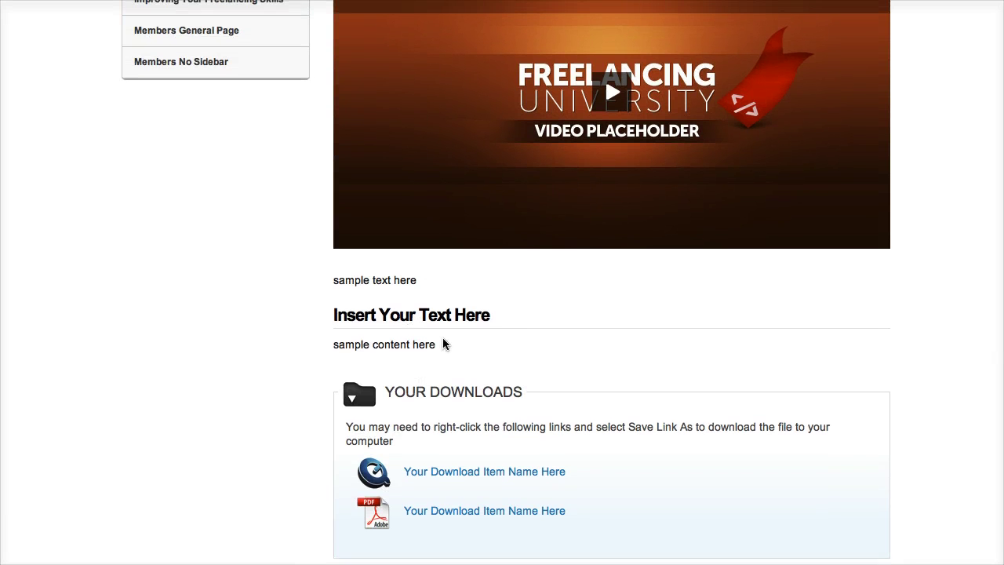
scroll(423, 343, down, 1)
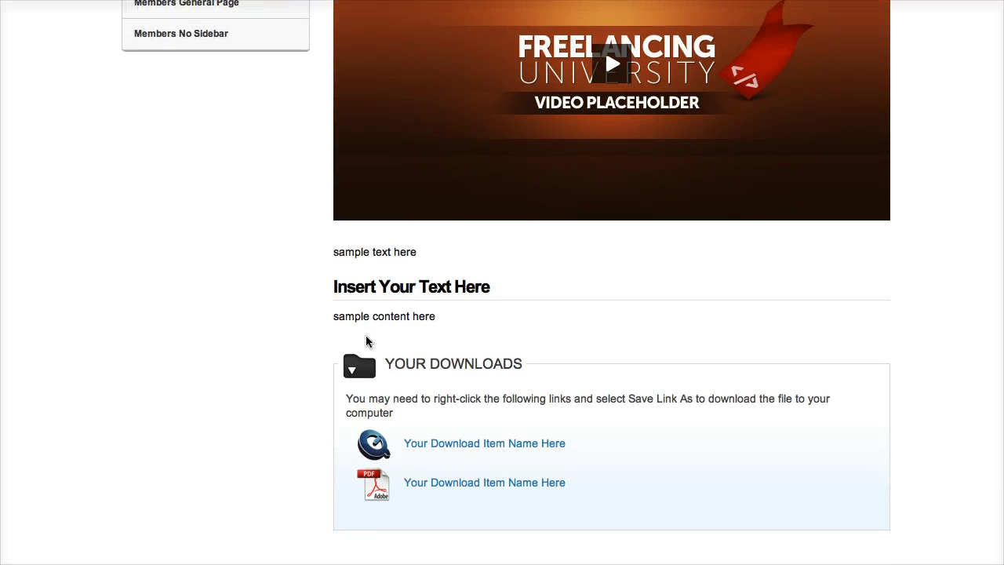
scroll(366, 341, down, 2)
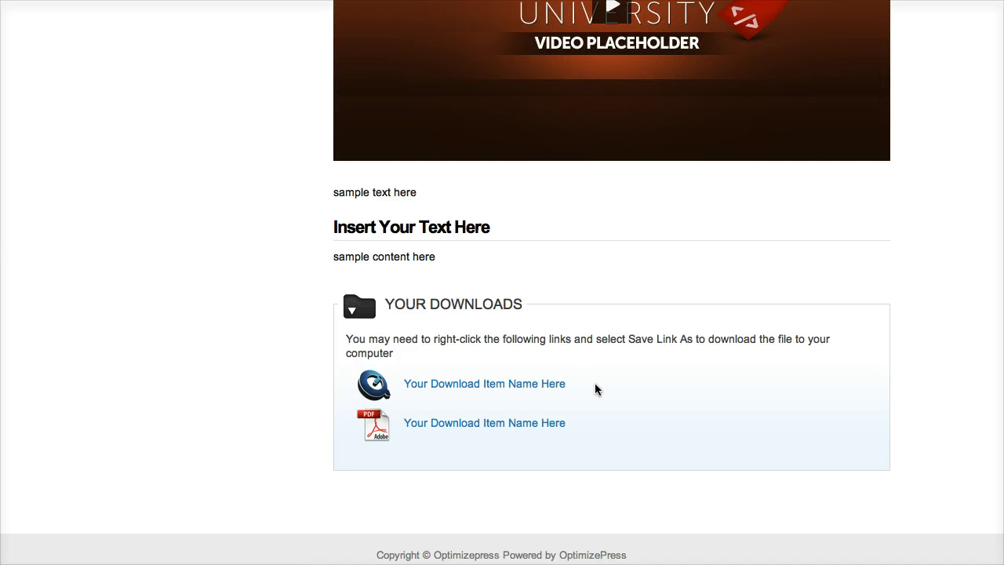
drag(596, 390, 406, 384)
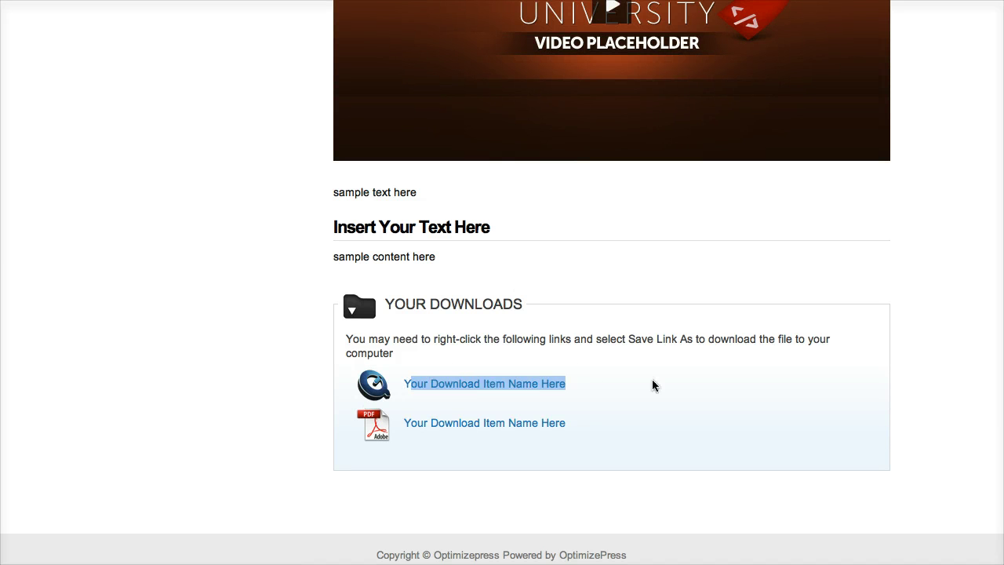
scroll(667, 392, up, 3)
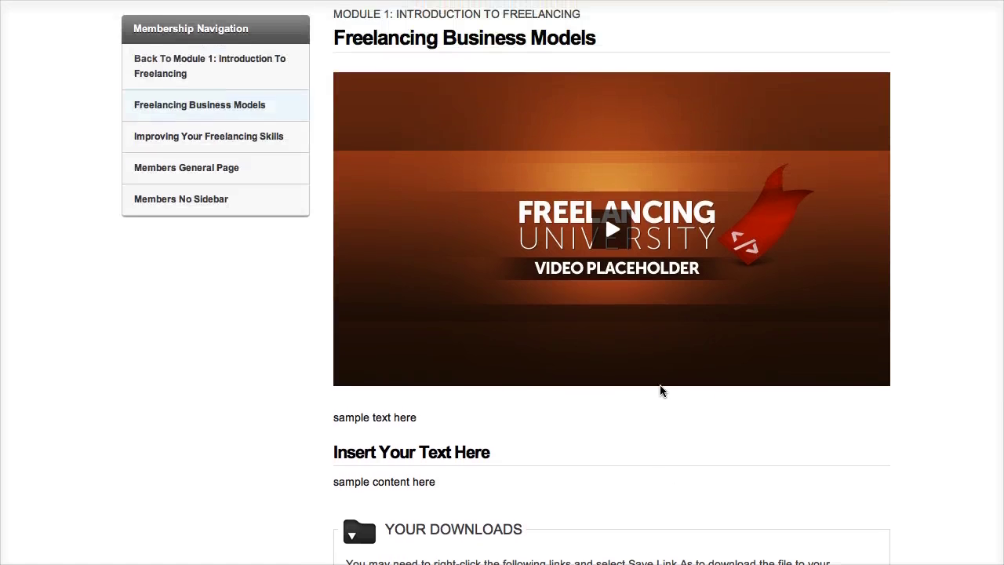
scroll(661, 390, down, 3)
scroll(636, 392, up, 4)
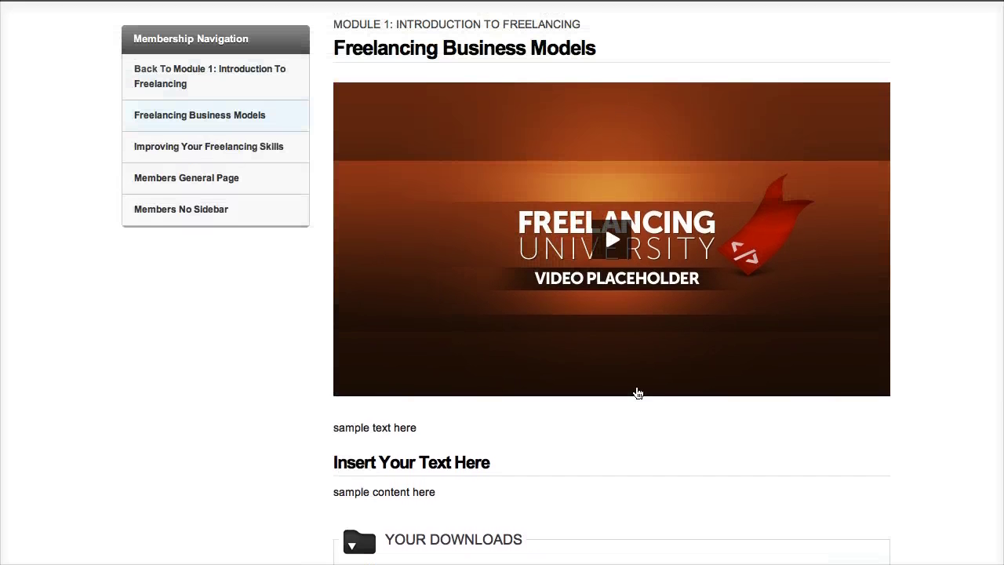
scroll(635, 392, up, 2)
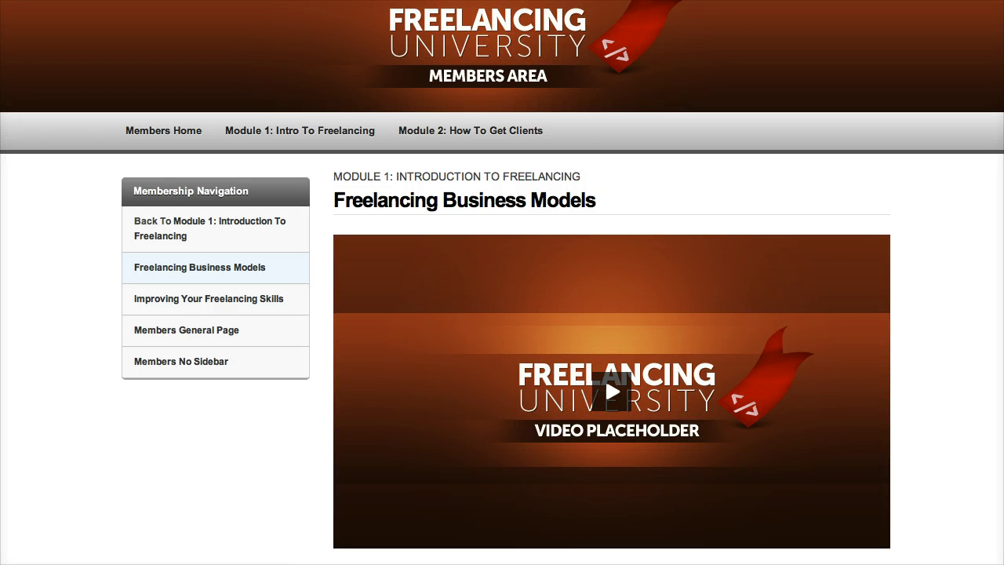
Return to the Freelancing Business Models editor and scroll to its Membership Video Options panel.
key(ctrl+Tab)
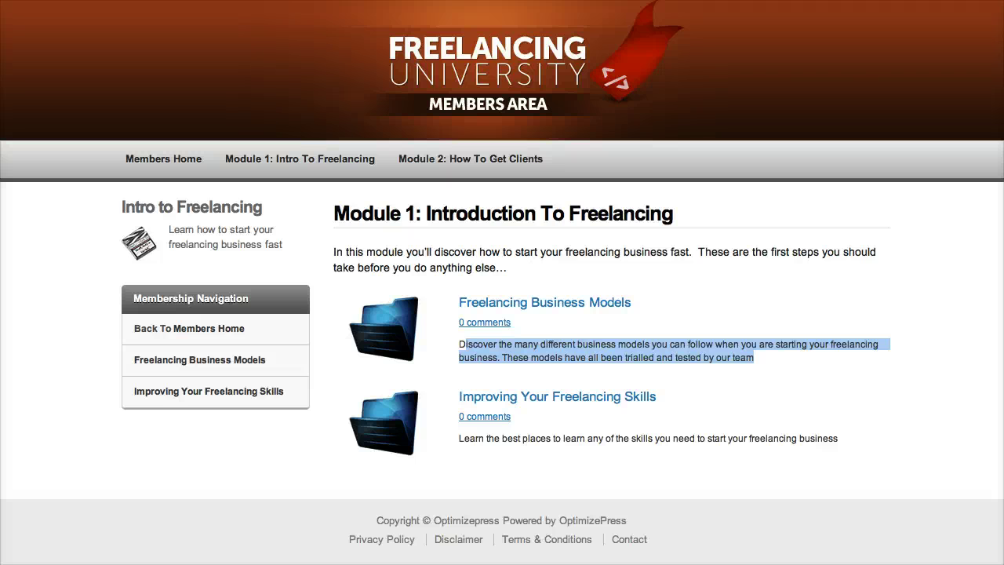
key(ctrl+Tab)
key(ctrl+Tab)
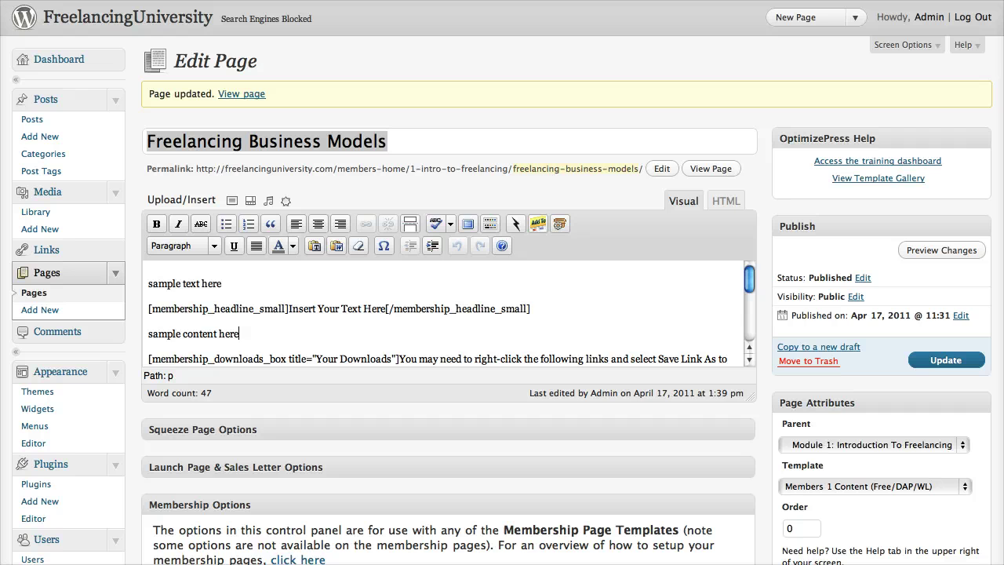
scroll(449, 314, down, 10)
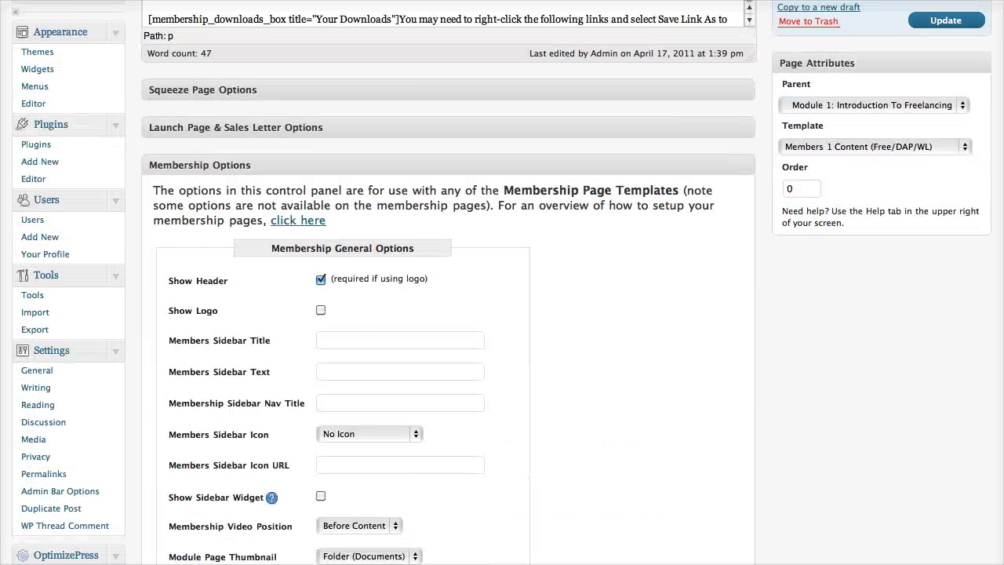
scroll(1001, 167, down, 5)
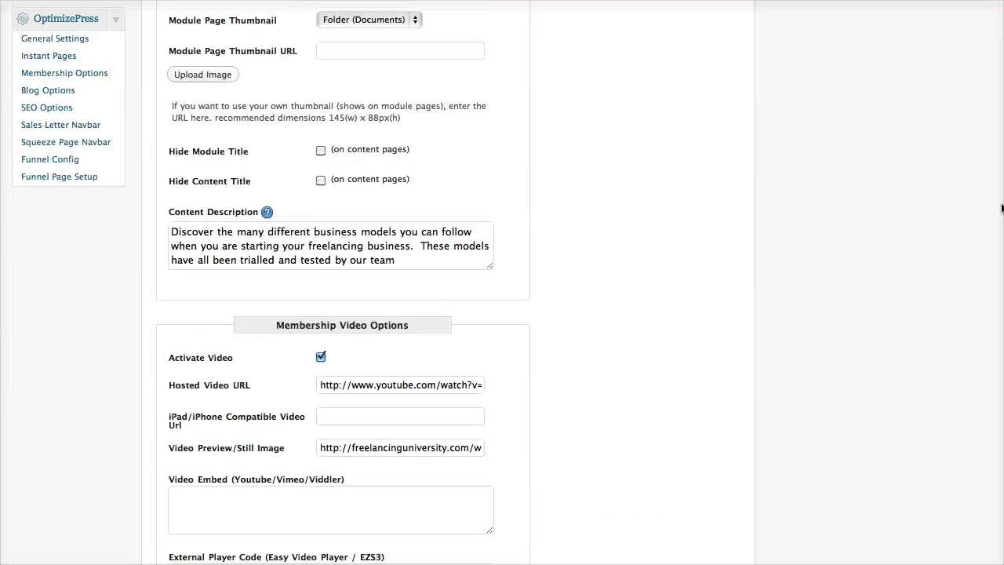
scroll(1001, 167, up, 2)
scroll(1001, 166, up, 8)
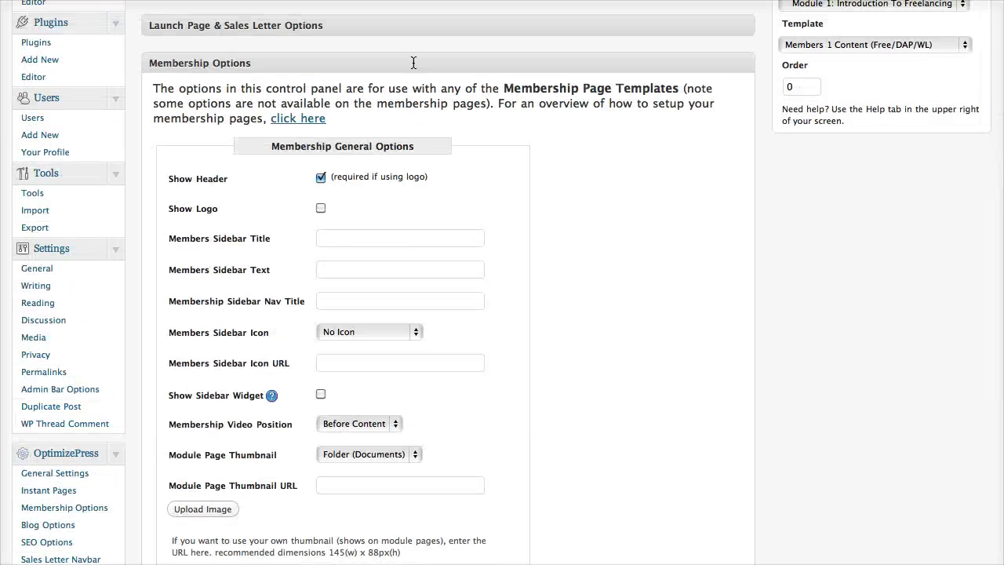
scroll(898, 148, down, 10)
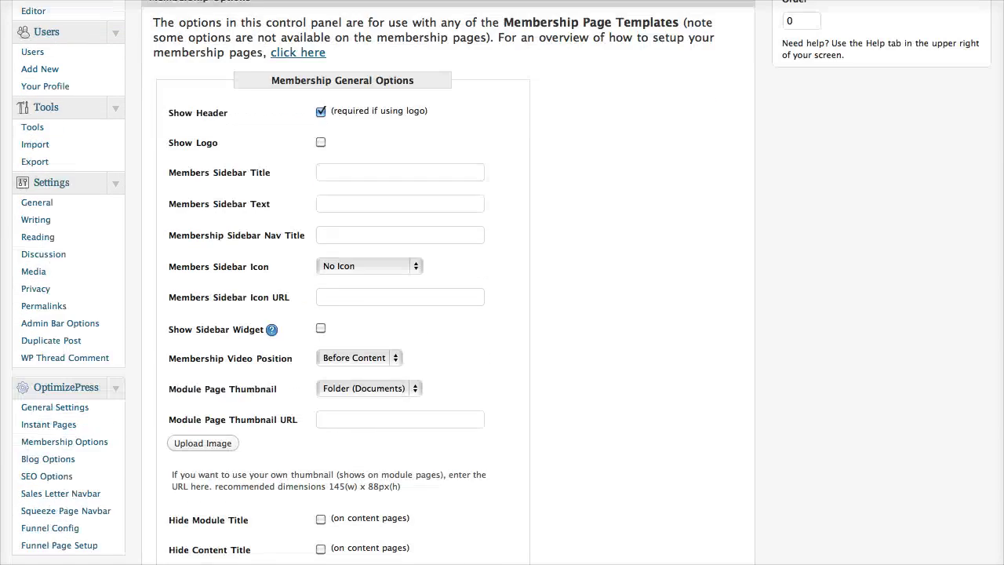
scroll(898, 149, up, 2)
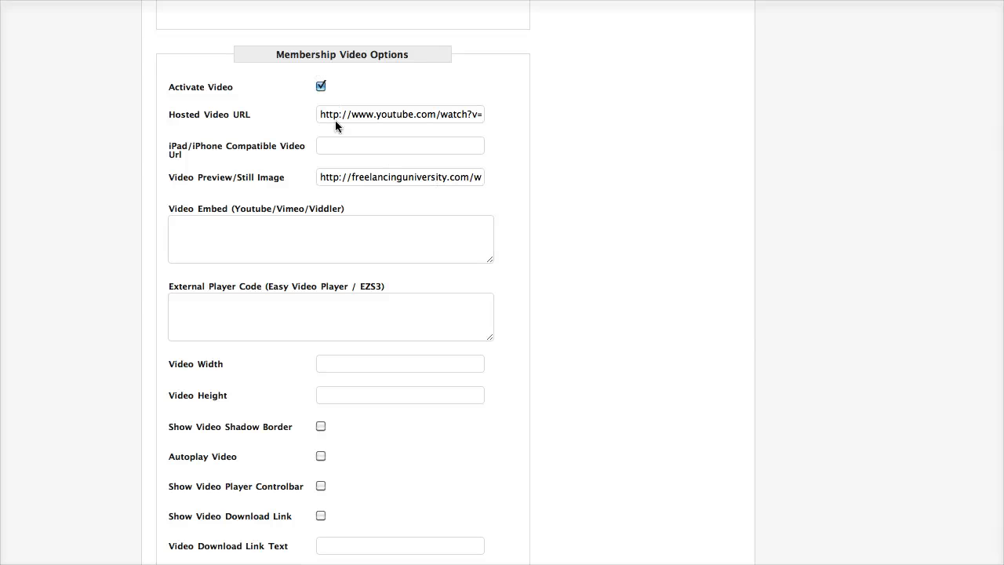
drag(318, 116, 530, 118)
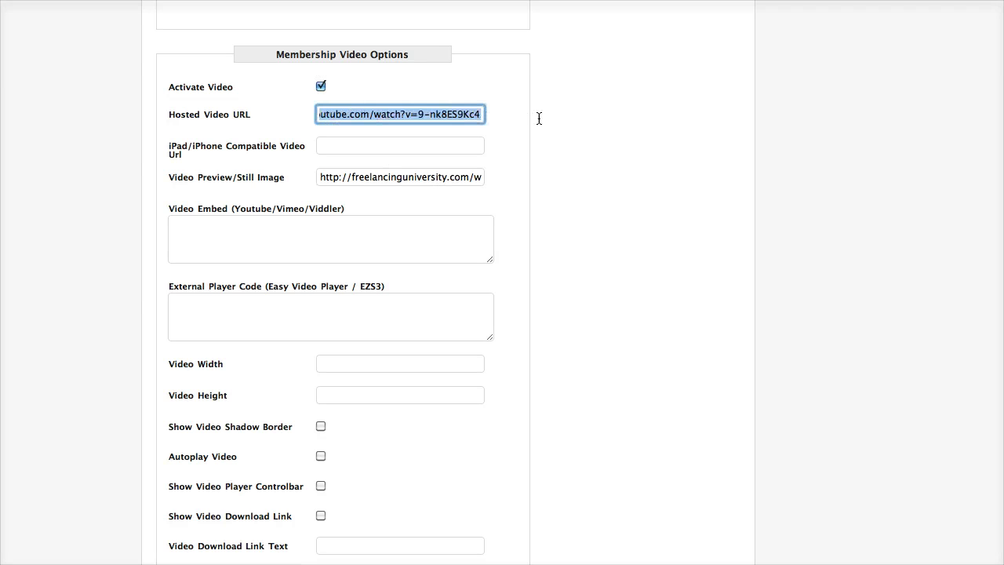
click(246, 110)
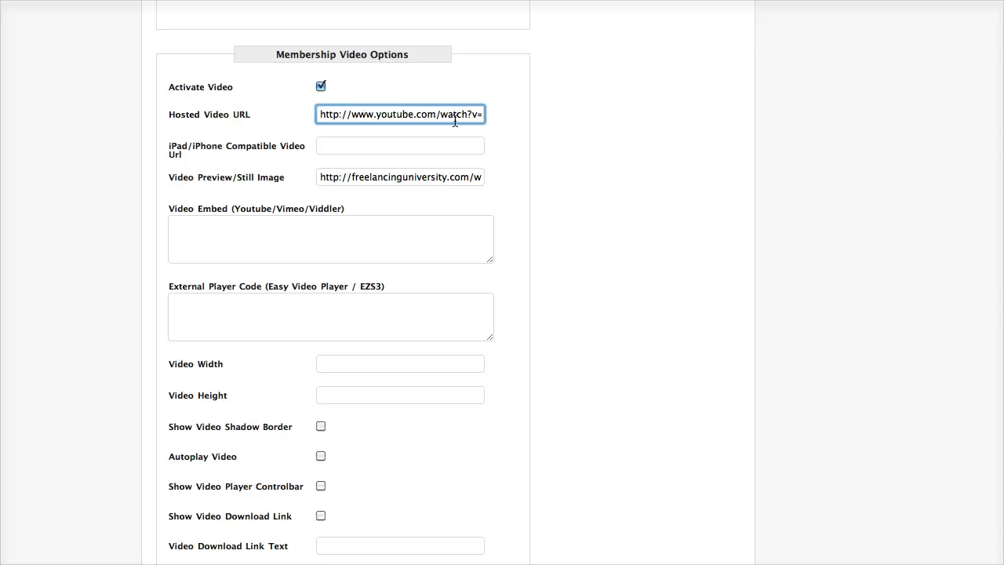
click(274, 226)
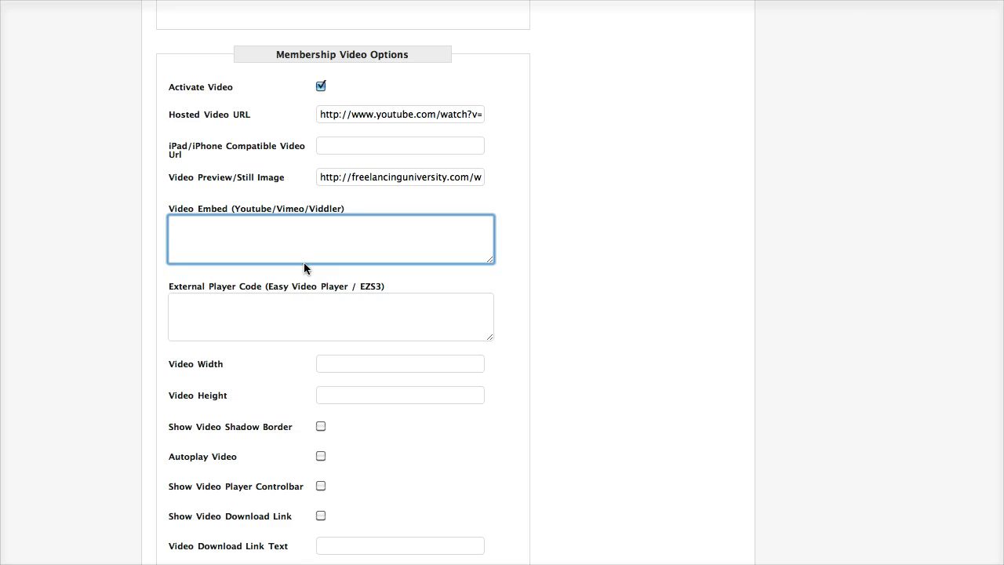
click(308, 305)
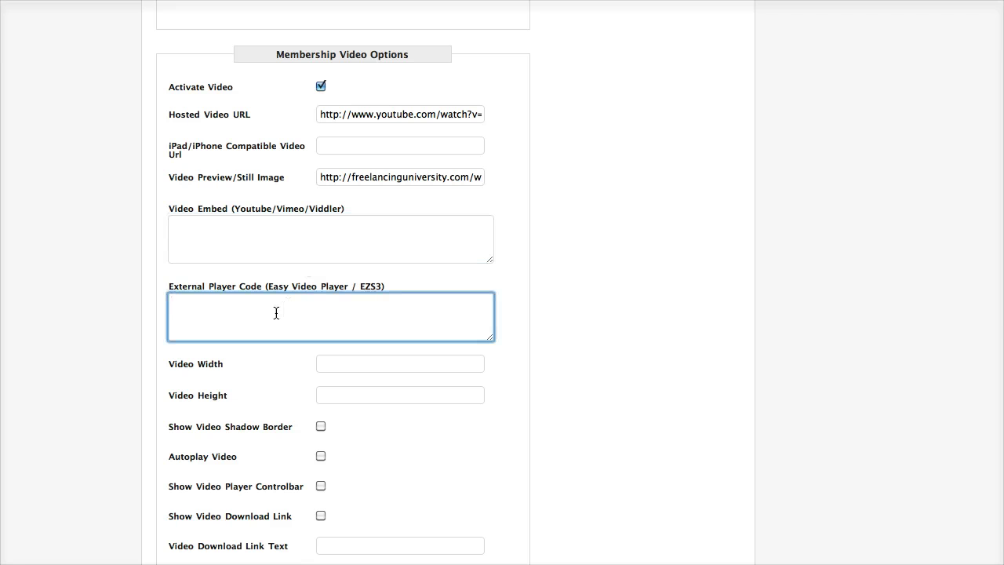
scroll(342, 282, down, 1)
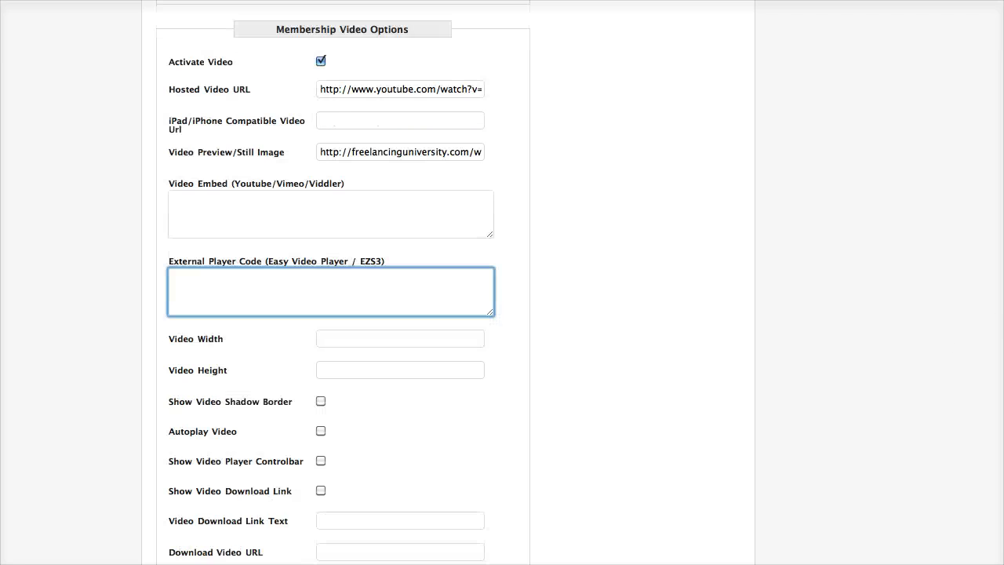
scroll(343, 282, down, 2)
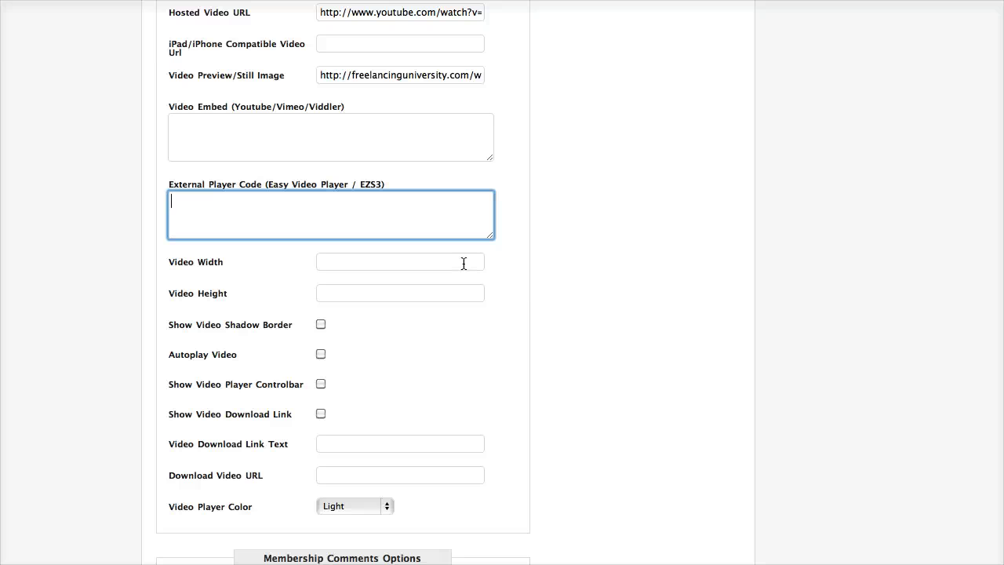
drag(317, 12, 549, 21)
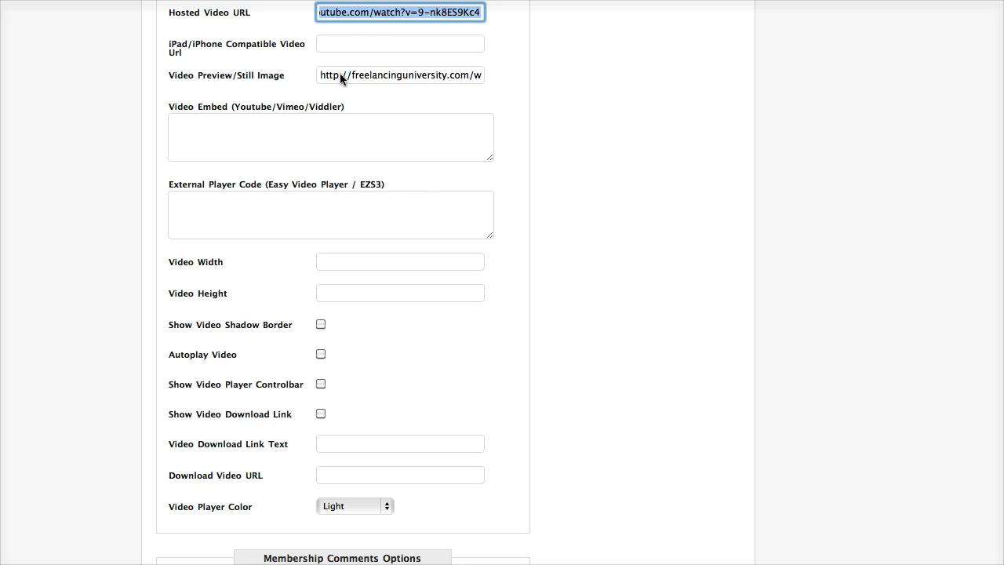
click(242, 148)
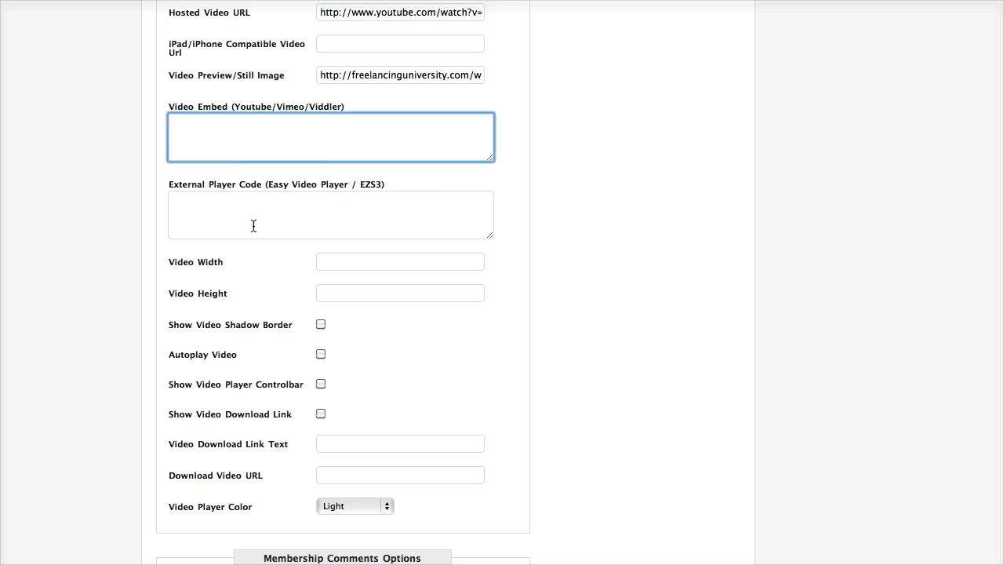
click(309, 231)
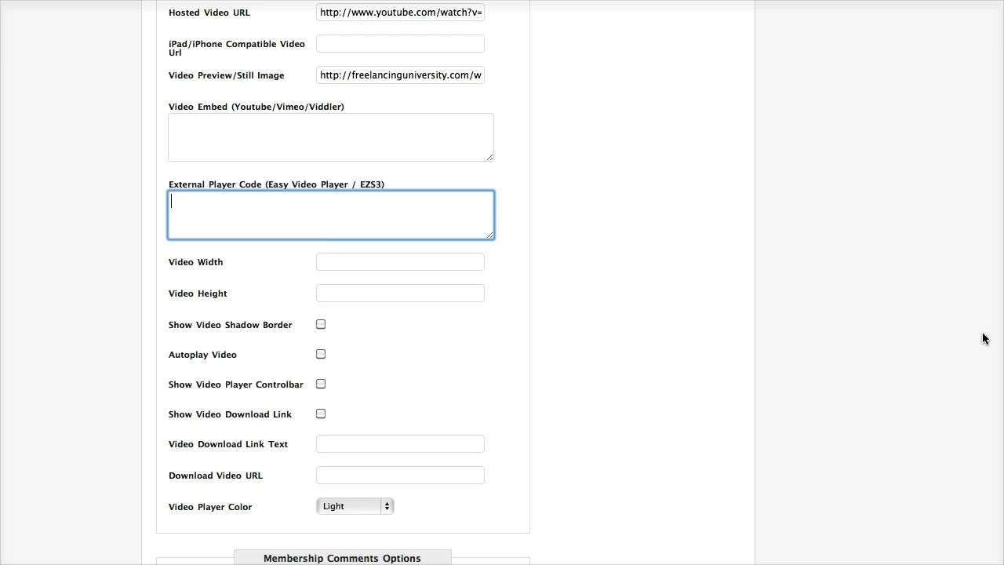
scroll(379, 358, down, 5)
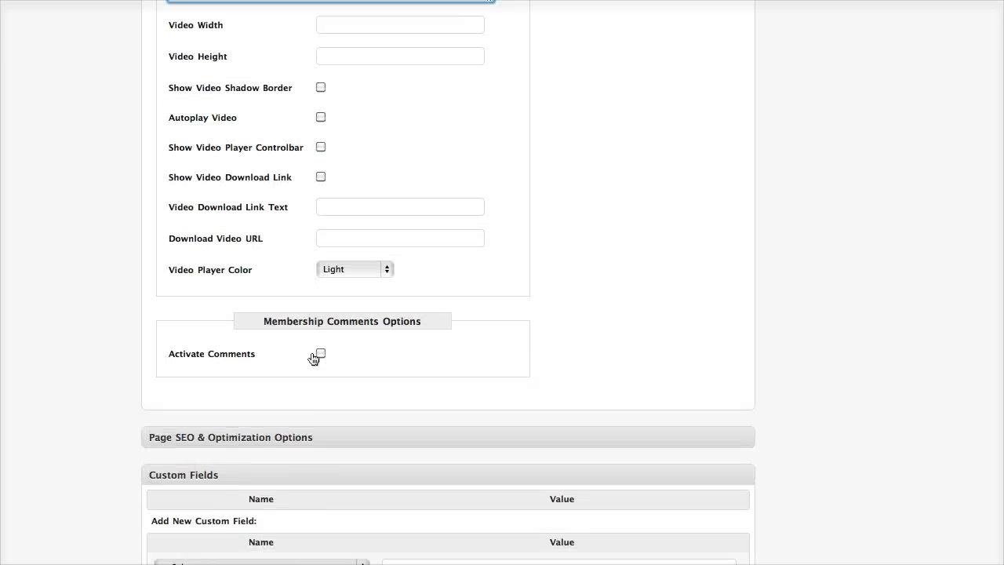
click(320, 353)
click(320, 354)
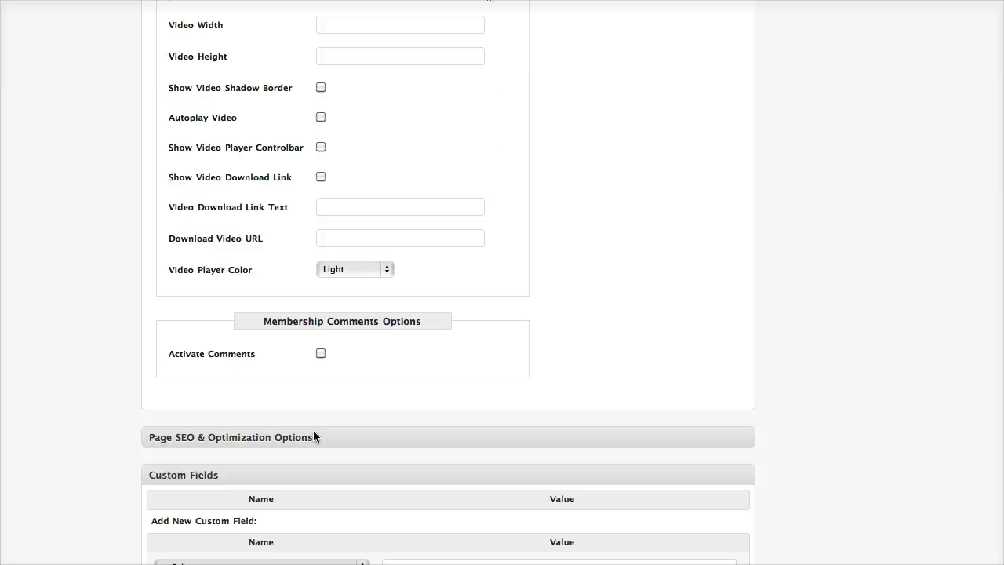